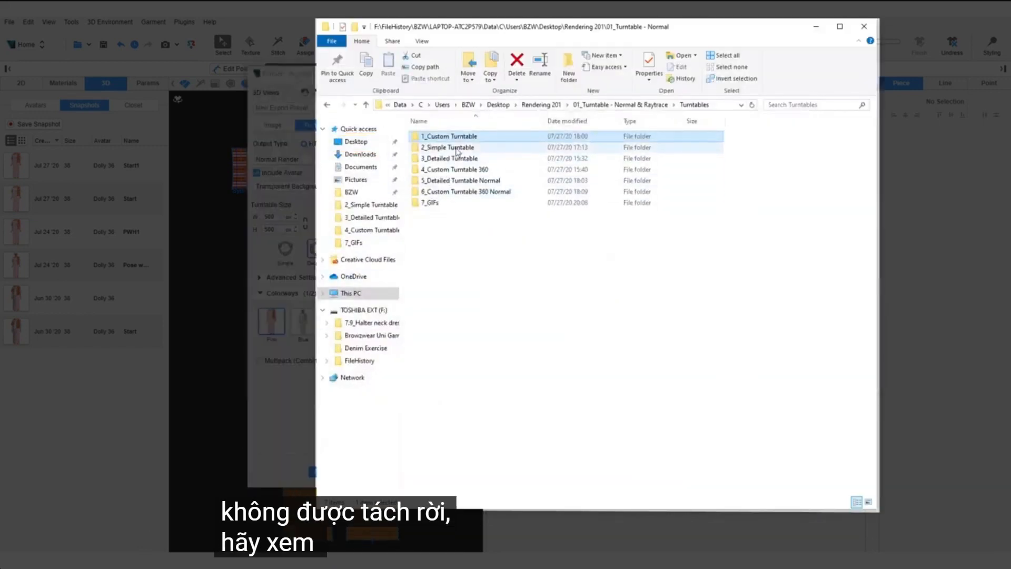
# Open Custom Turntable1.html from the 1_Custom Turntable folder.
pyautogui.doubleClick(458, 137)
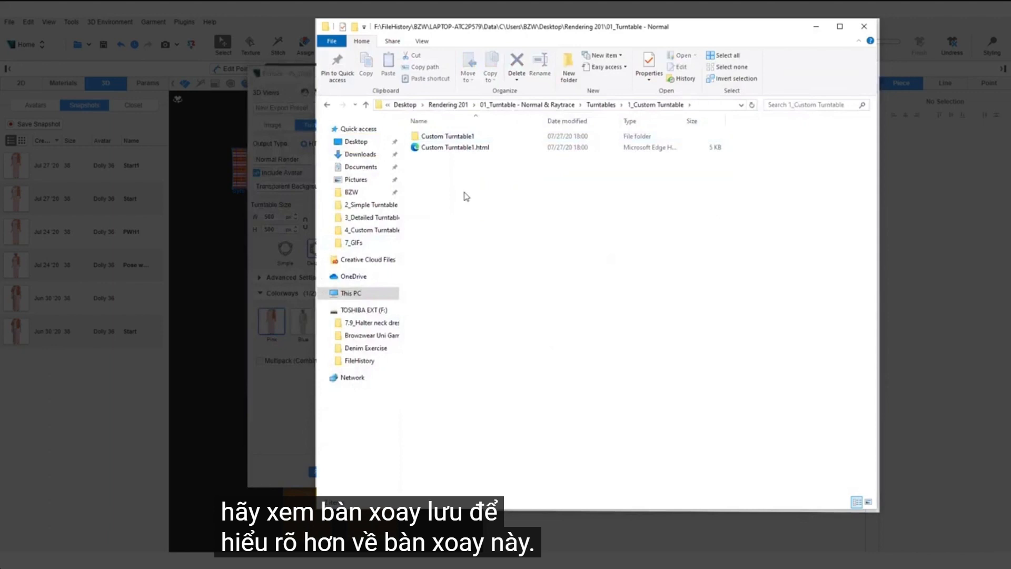
pyautogui.click(458, 149)
pyautogui.doubleClick(458, 149)
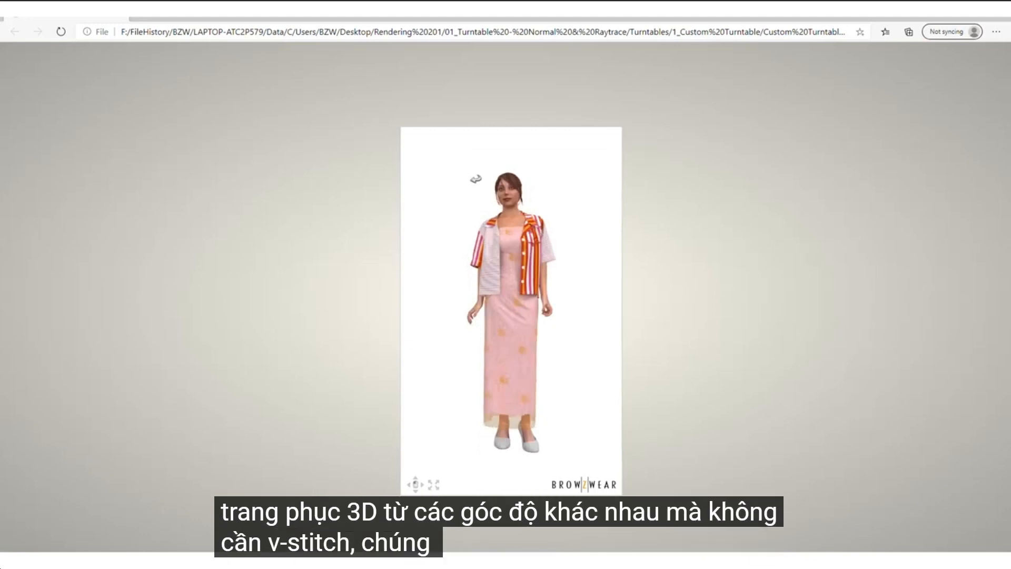
# Examine the custom turntable full screen, zooming in on the garment and rotating the avatar to view it from different angles.
pyautogui.click(433, 484)
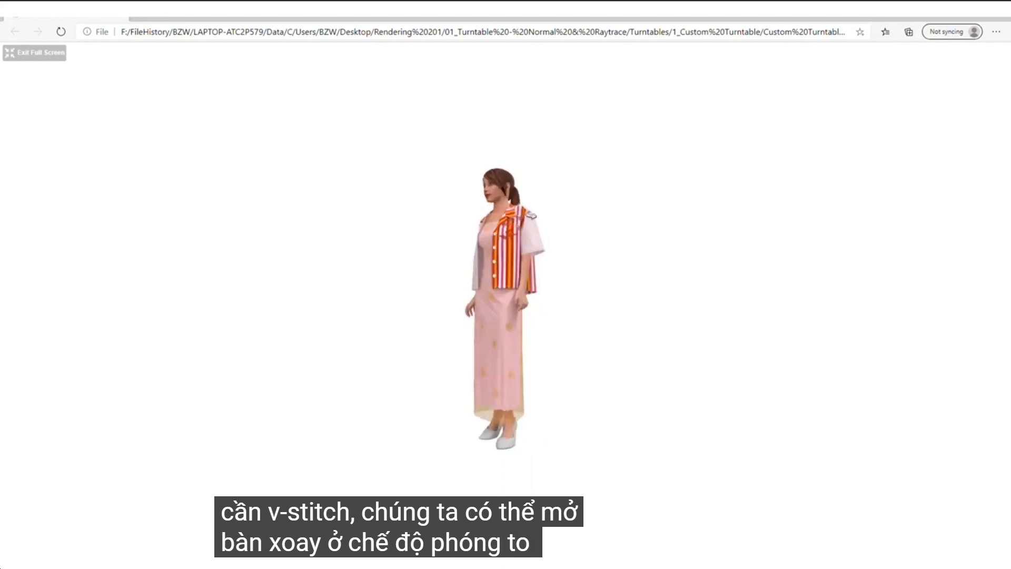
pyautogui.scroll(5, 519, 204)
pyautogui.scroll(5, 519, 204)
pyautogui.moveTo(610, 202); pyautogui.dragTo(602, 306)
pyautogui.scroll(-5, 602, 307)
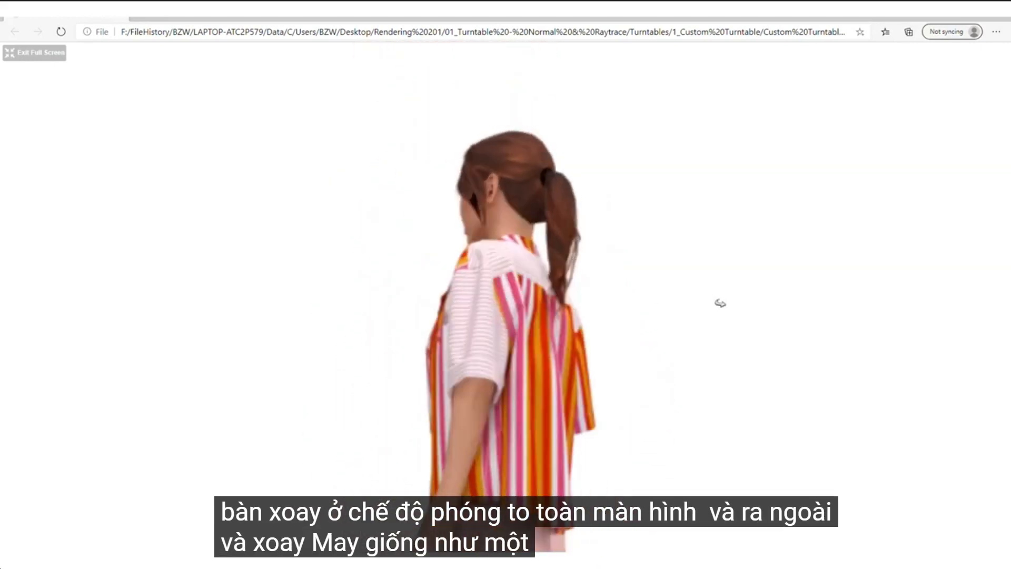
pyautogui.scroll(2, 514, 290)
pyautogui.scroll(-4, 514, 290)
pyautogui.moveTo(651, 320); pyautogui.dragTo(726, 321)
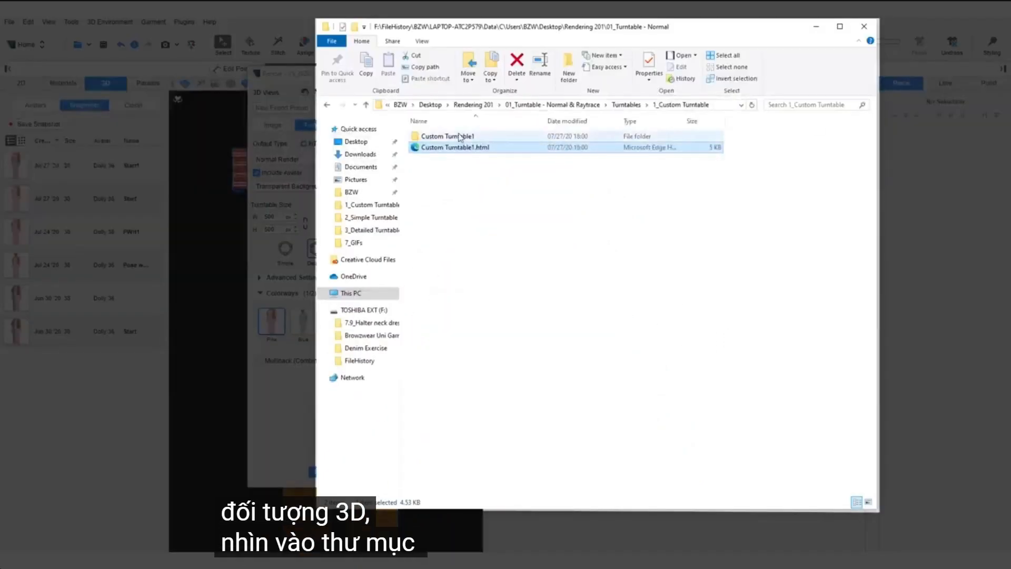
# Browse the Custom Turntable1 resource folder's 113 subfolder and page through the rendered angle images that make up the turntable.
pyautogui.doubleClick(453, 136)
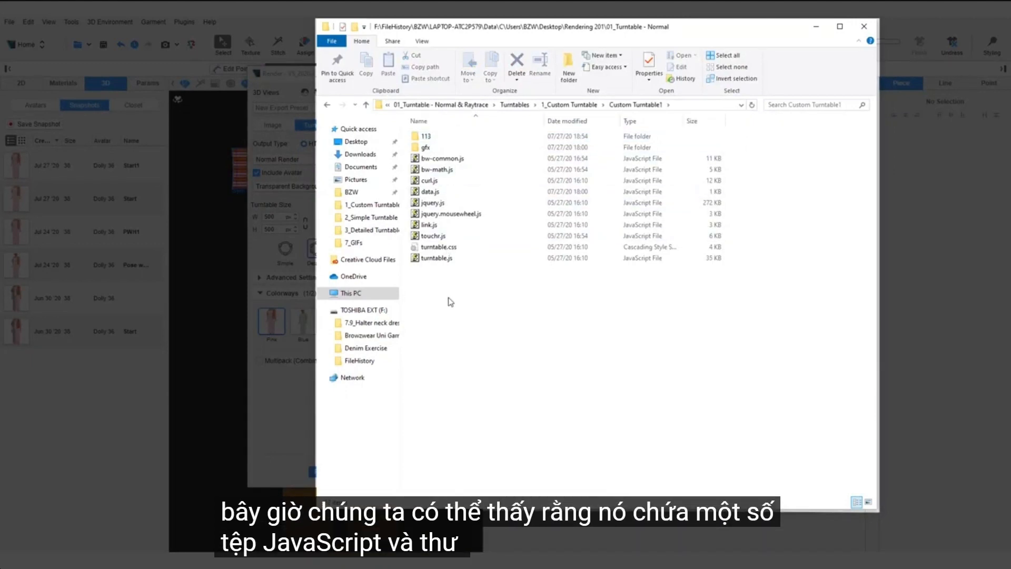
pyautogui.doubleClick(448, 137)
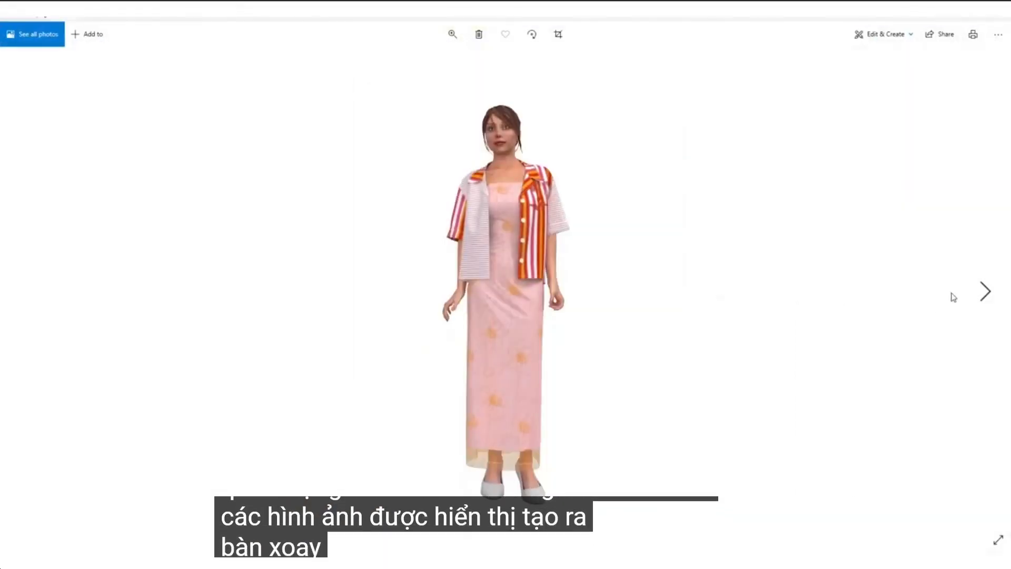
pyautogui.click(984, 291)
pyautogui.click(984, 291)
pyautogui.click(983, 291)
pyautogui.click(984, 291)
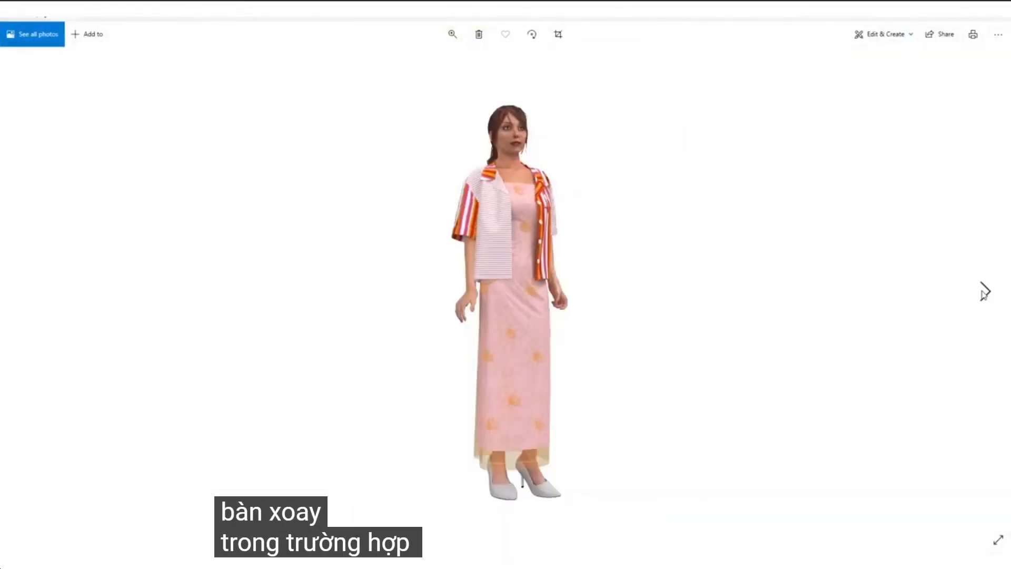
pyautogui.click(983, 291)
pyautogui.click(984, 291)
pyautogui.click(984, 291)
pyautogui.click(984, 291)
pyautogui.click(984, 291)
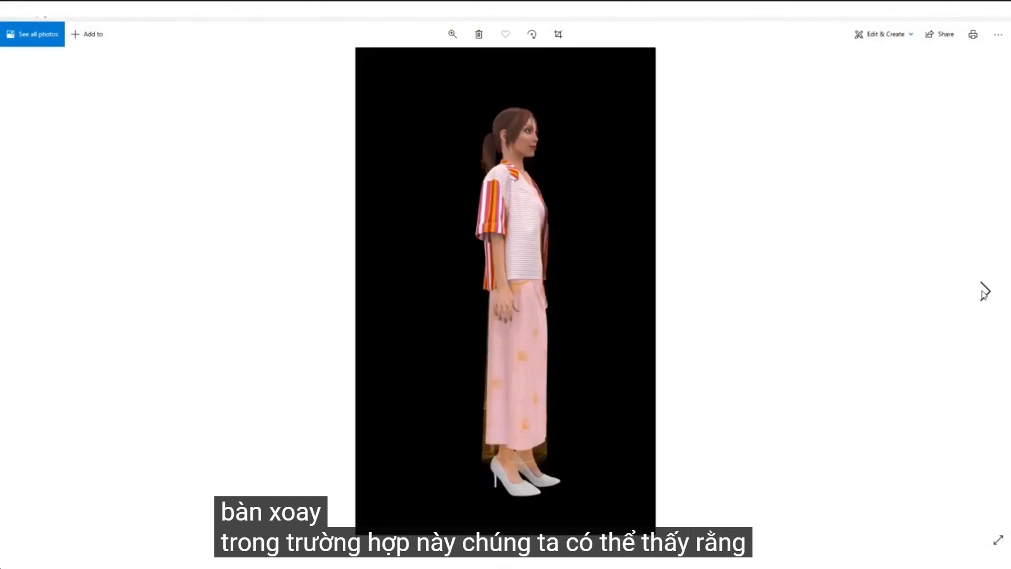
pyautogui.click(983, 292)
pyautogui.click(984, 291)
pyautogui.click(983, 291)
pyautogui.click(984, 291)
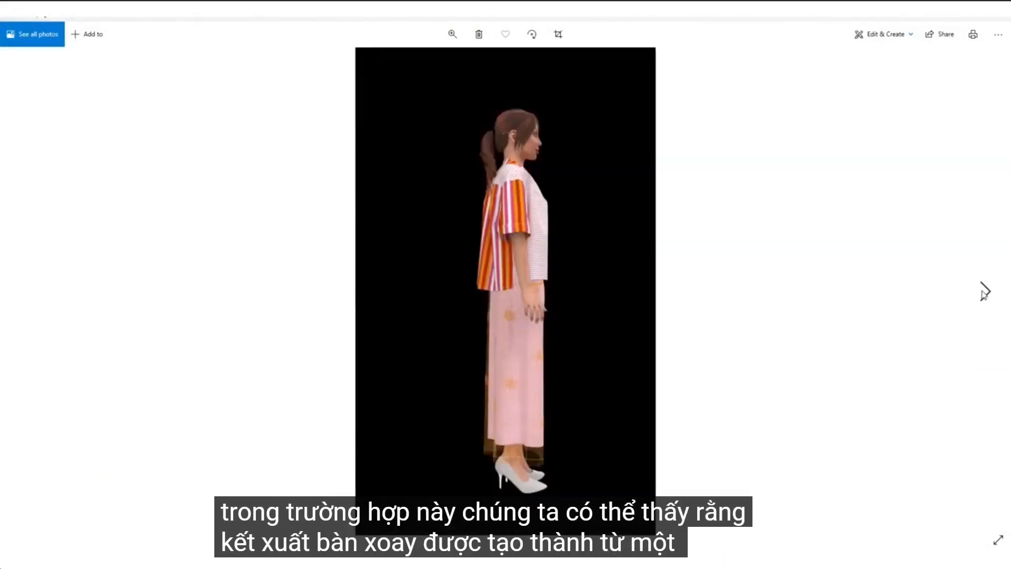
pyautogui.click(984, 292)
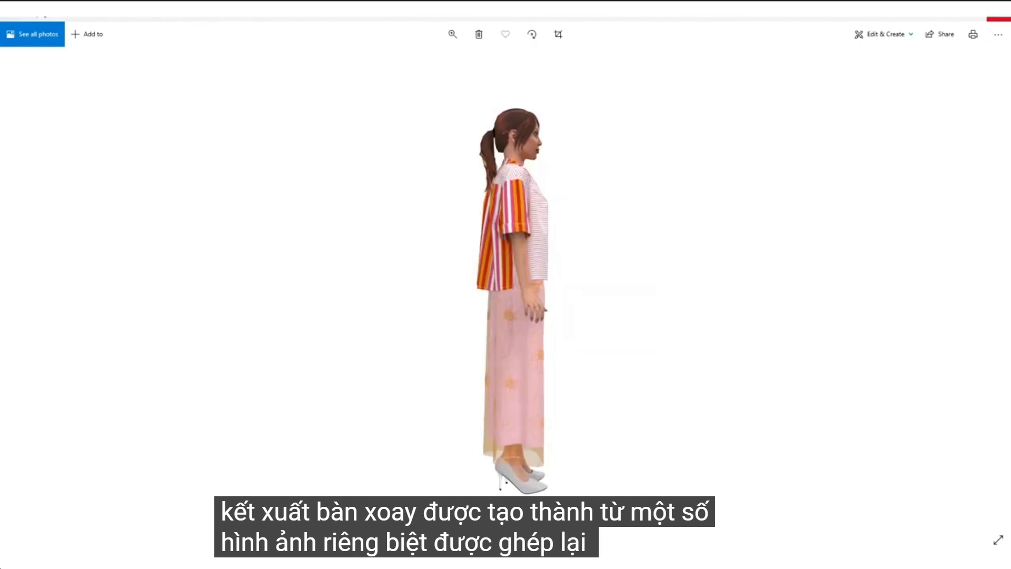
pyautogui.click(998, 14)
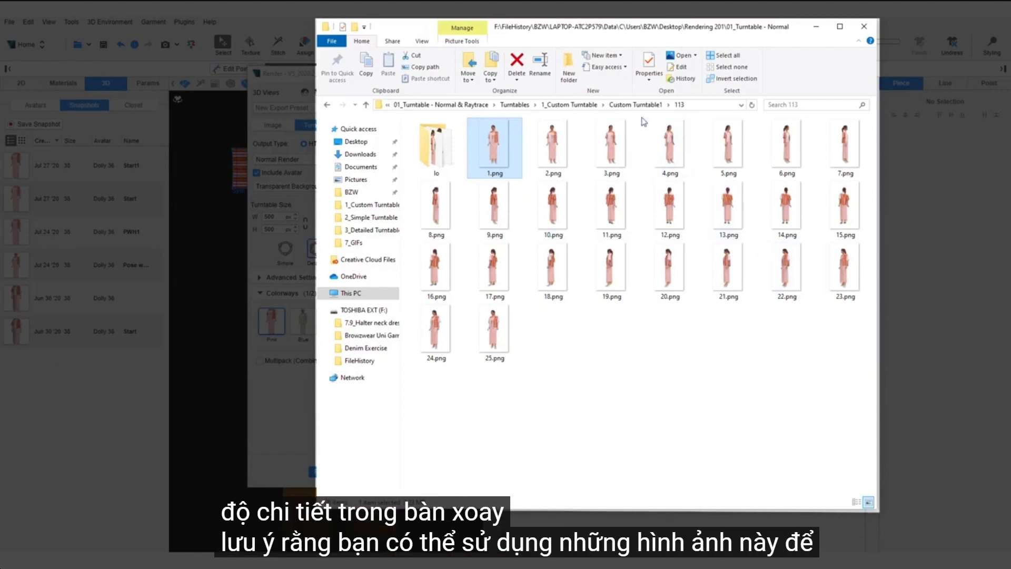
# Compress the 1_Custom Turntable folder into 1_Custom Turntable.rar inside Turntables, and return to the render settings.
pyautogui.click(573, 105)
pyautogui.click(583, 105)
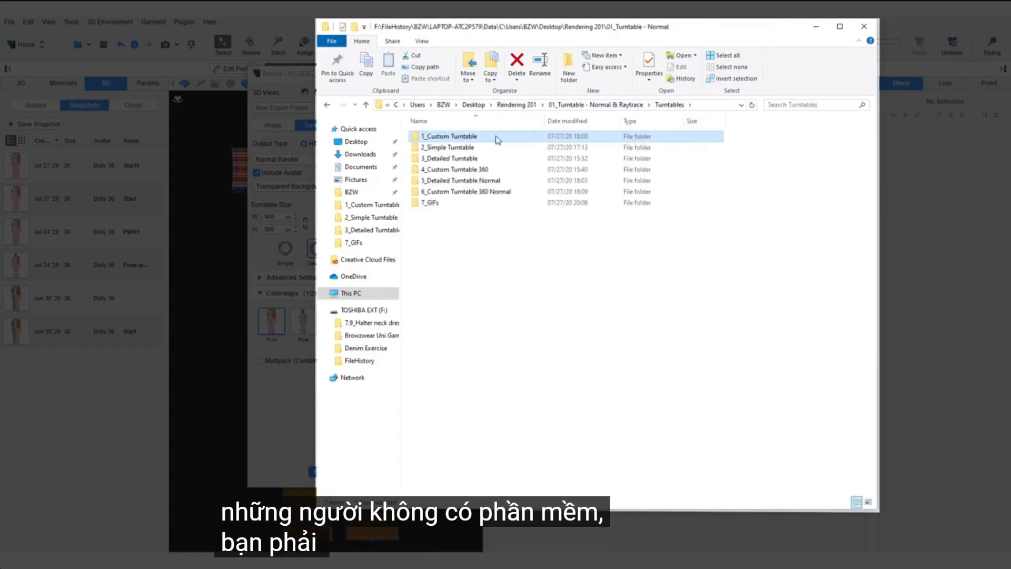
pyautogui.rightClick(496, 136)
pyautogui.click(536, 263)
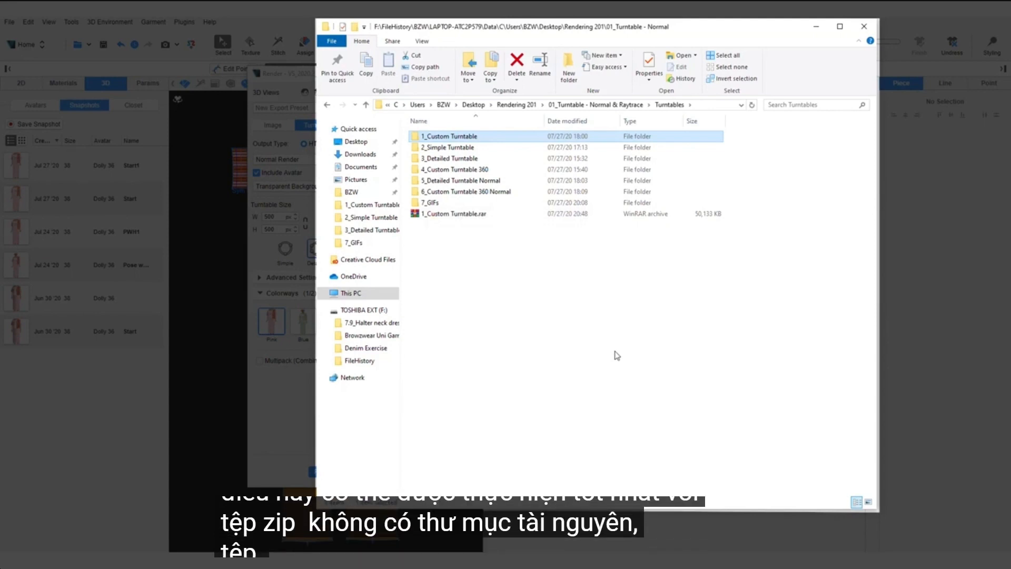
pyautogui.click(816, 27)
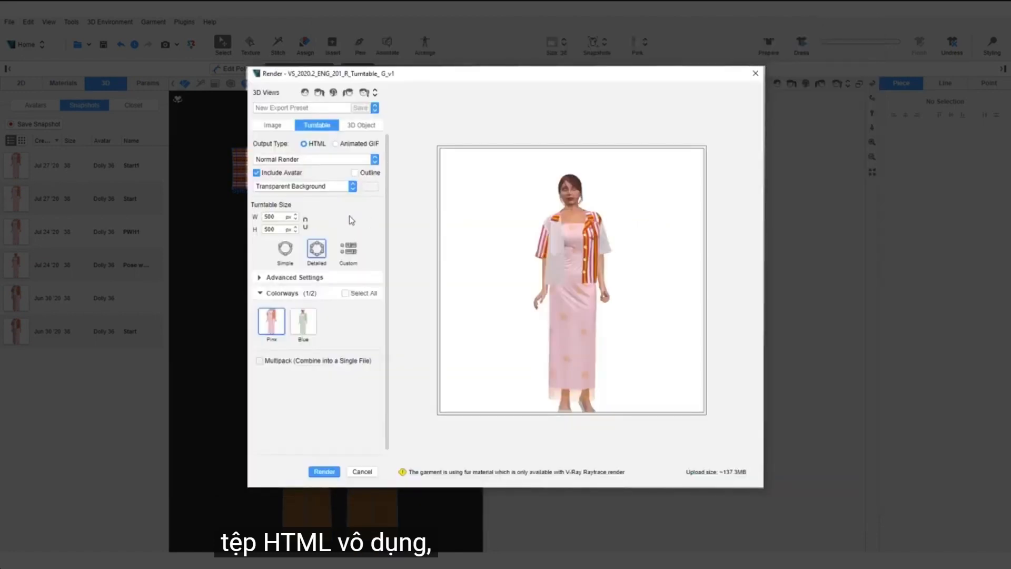
# Set the turntable render type to Ray Trace Render (Remote - V-Ray) with High render quality.
pyautogui.click(374, 159)
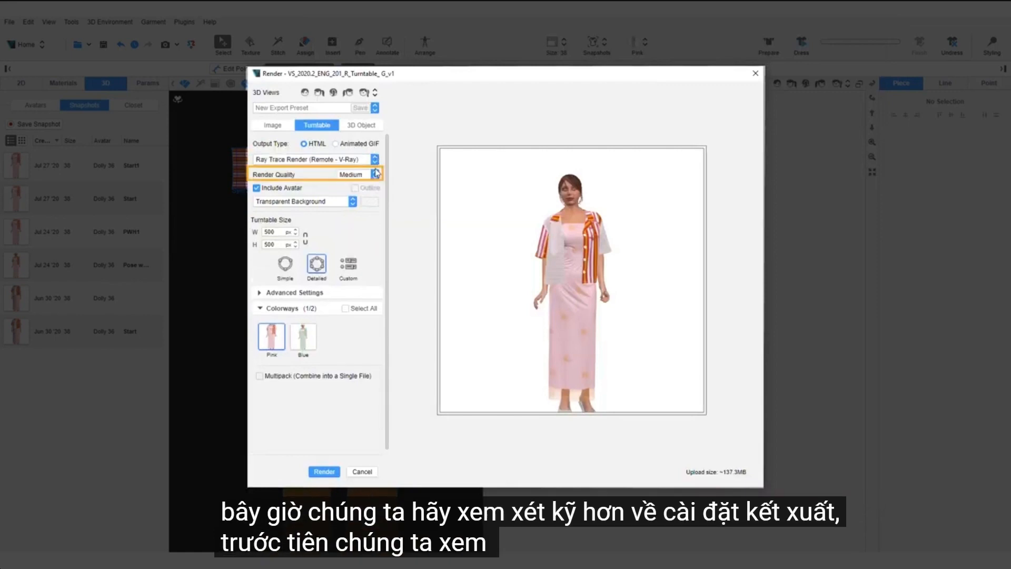
pyautogui.click(375, 174)
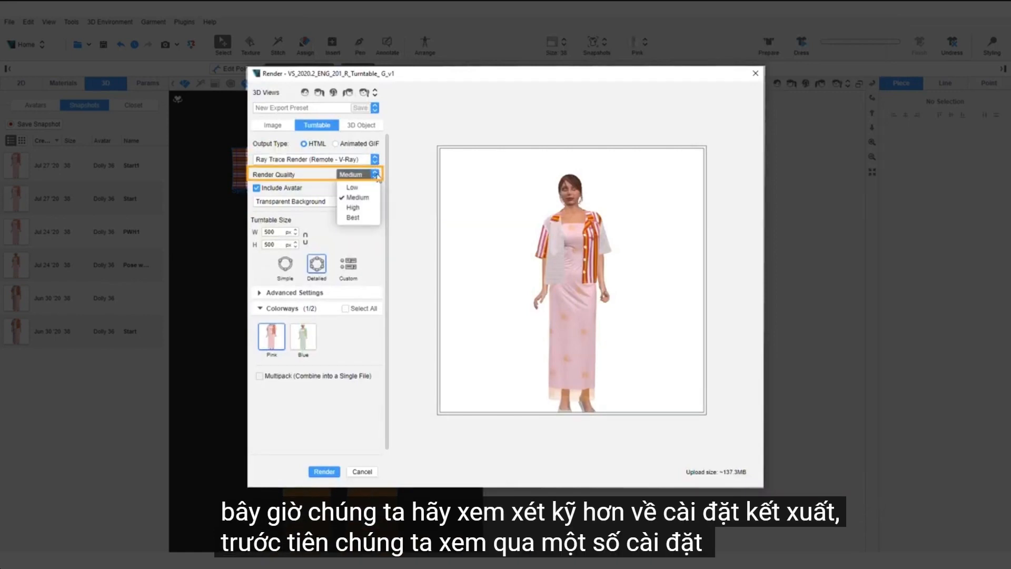
pyautogui.click(366, 207)
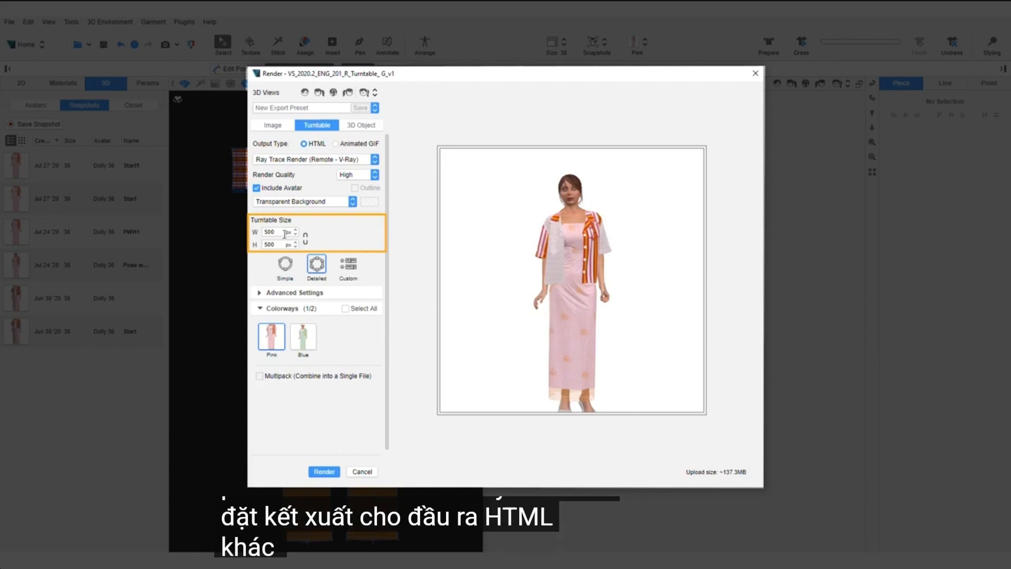
# Set the turntable size to 400 px wide by 650 px high and reposition the avatar within the preview frame.
pyautogui.write('40')
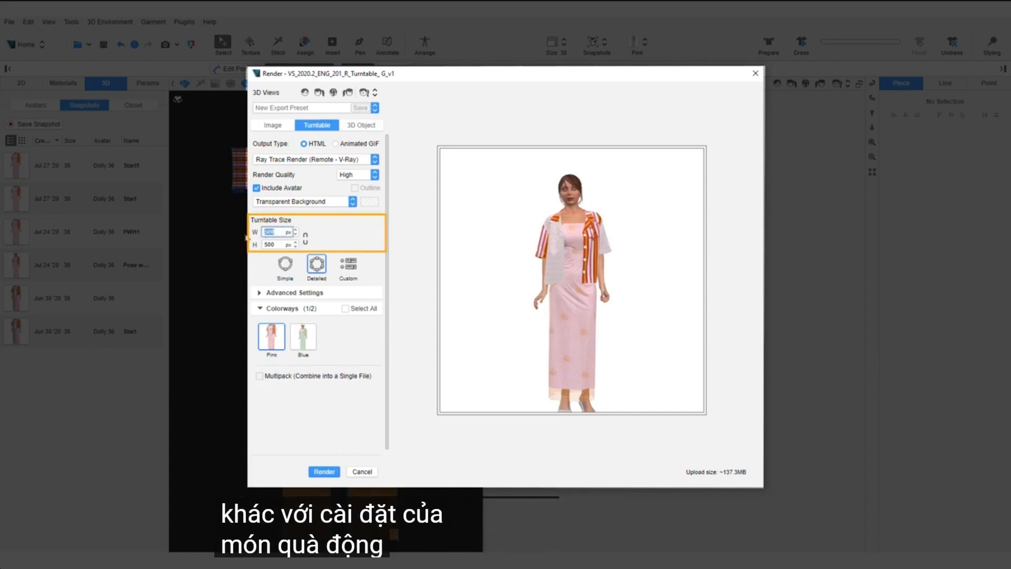
pyautogui.press('Tab')
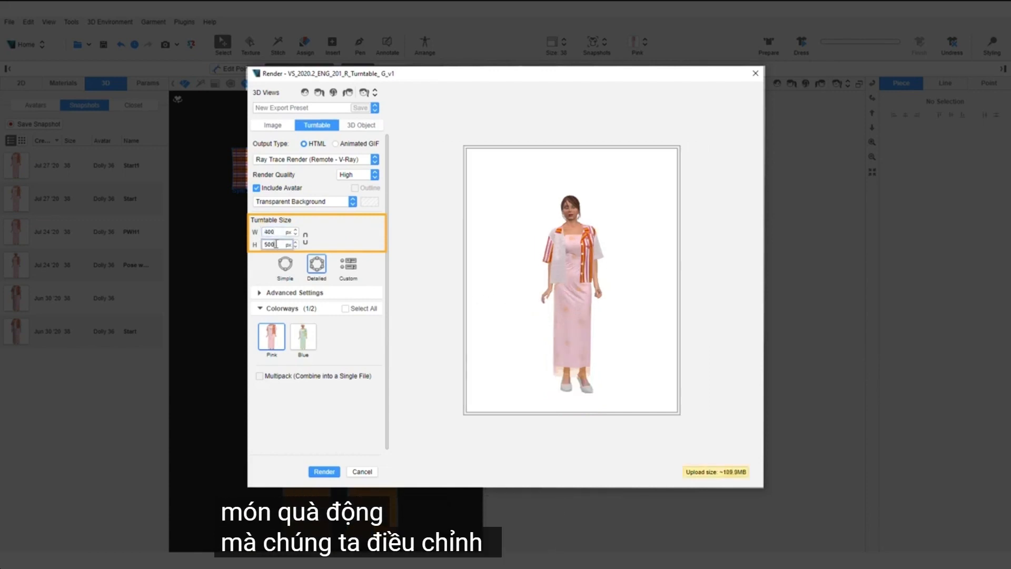
pyautogui.write('650')
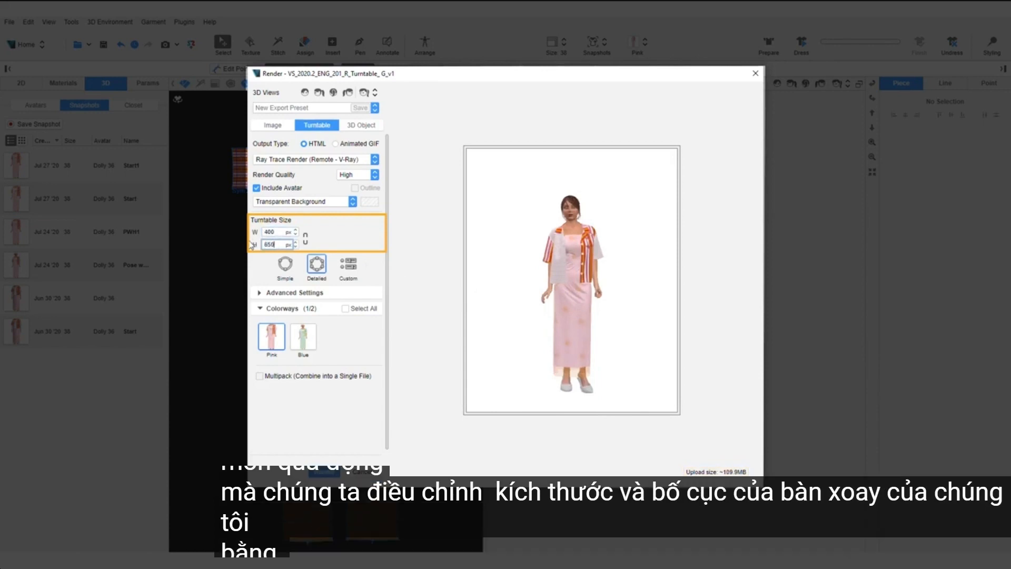
pyautogui.press('Return')
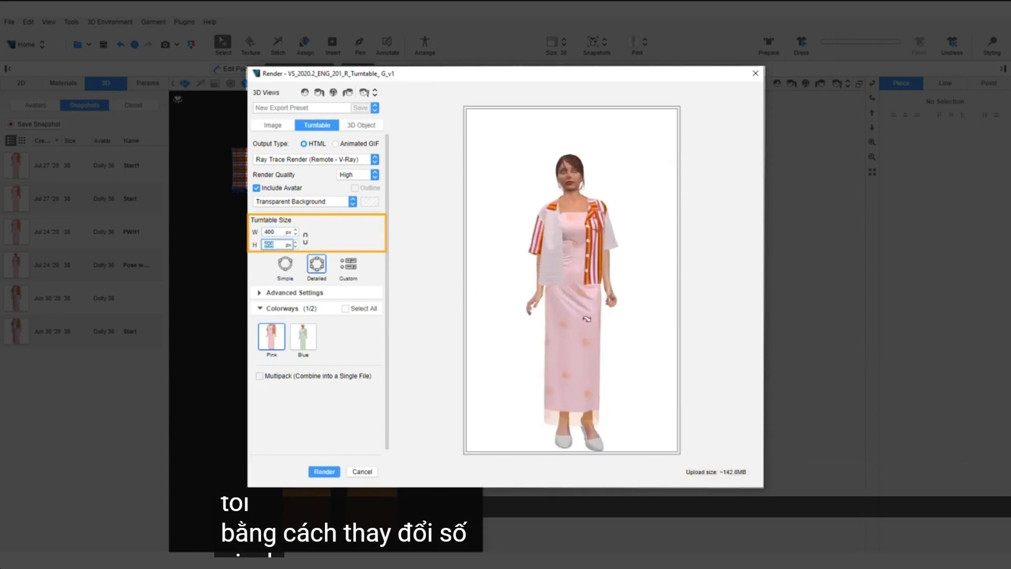
pyautogui.moveTo(571, 387); pyautogui.dragTo(573, 373, button='middle')
pyautogui.scroll(1, 574, 266)
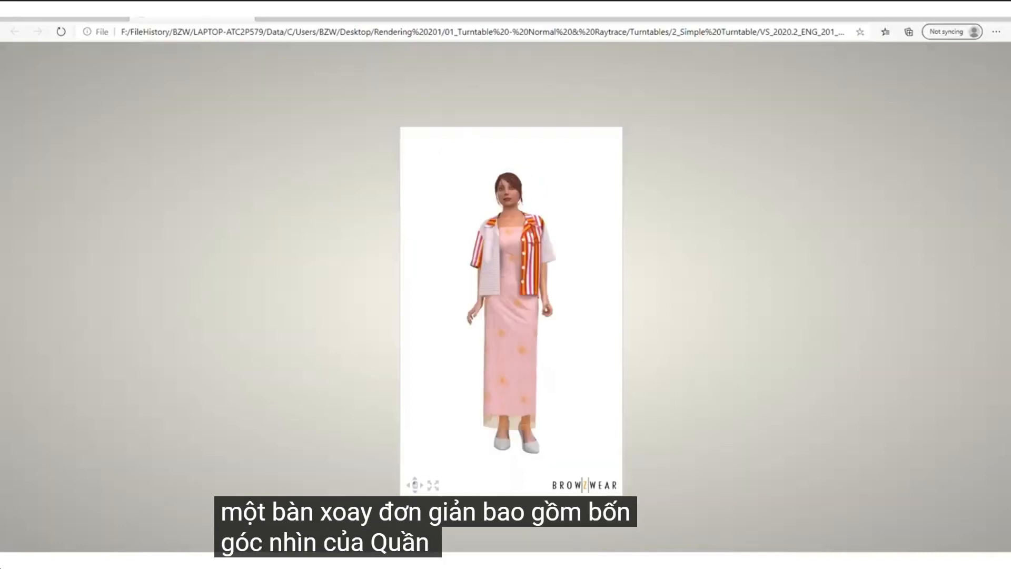
# View the simple turntable full screen, and open the HTML turntable from 3_Detailed Turntable full screen for comparison.
pyautogui.click(433, 485)
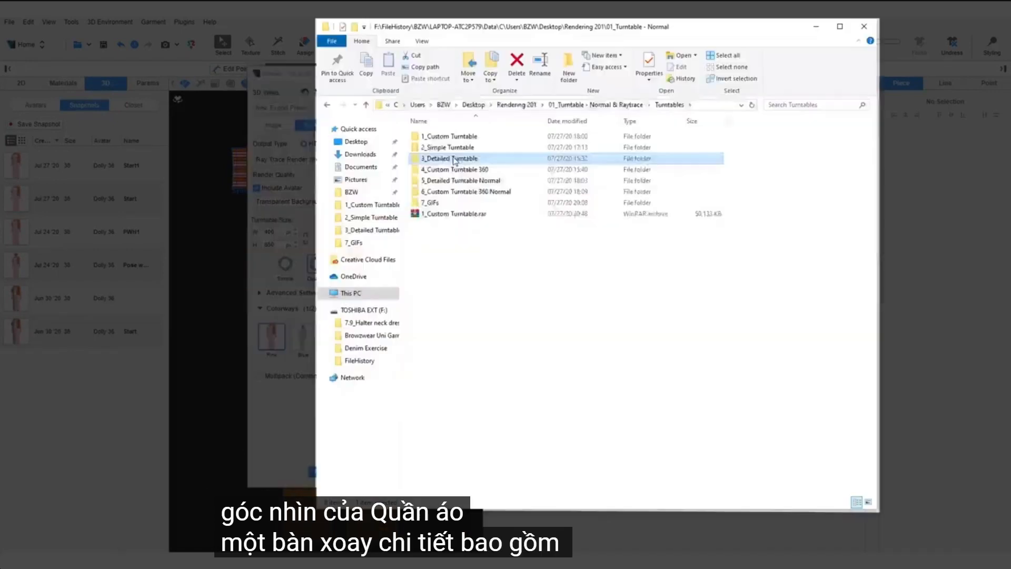
pyautogui.doubleClick(447, 158)
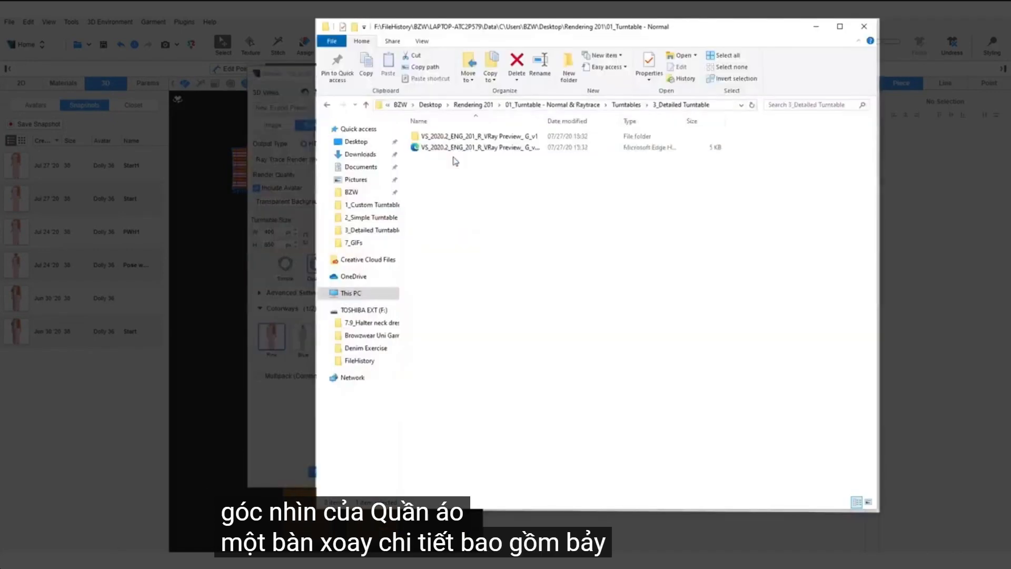
pyautogui.click(454, 148)
pyautogui.doubleClick(454, 147)
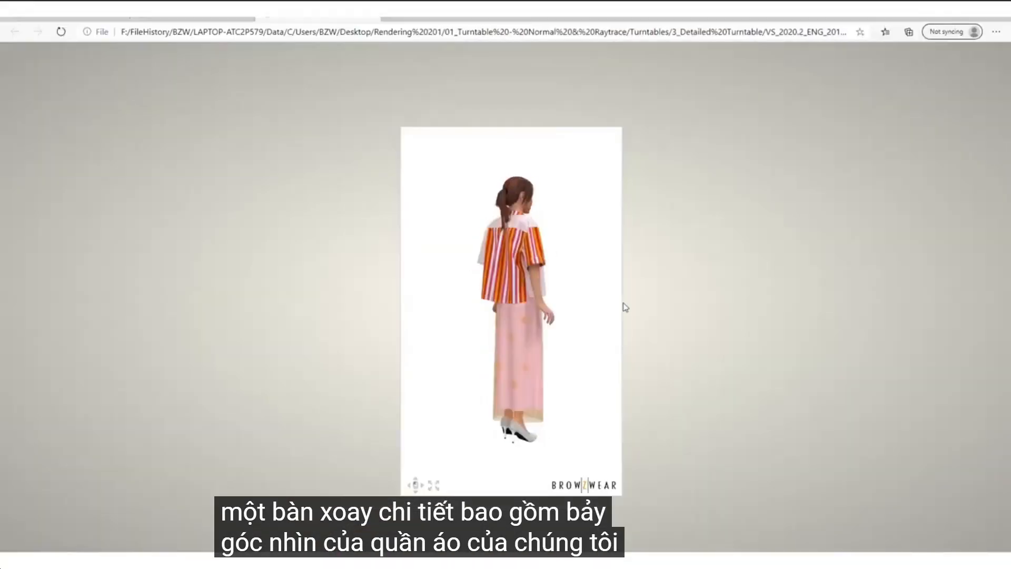
pyautogui.click(433, 484)
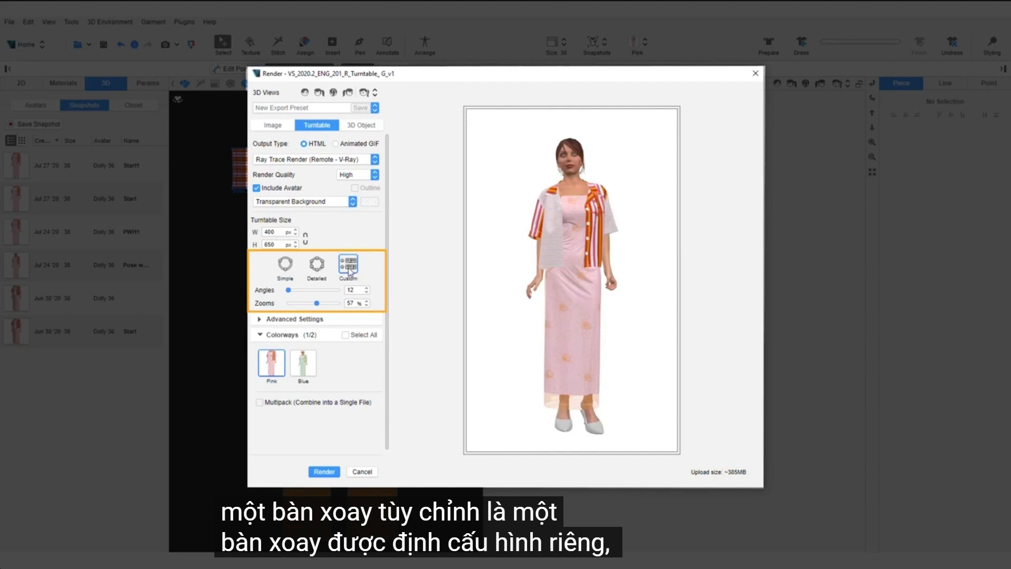
# Configure the custom turntable with 360 angles and a 71% zoom.
pyautogui.moveTo(289, 291); pyautogui.dragTo(324, 306)
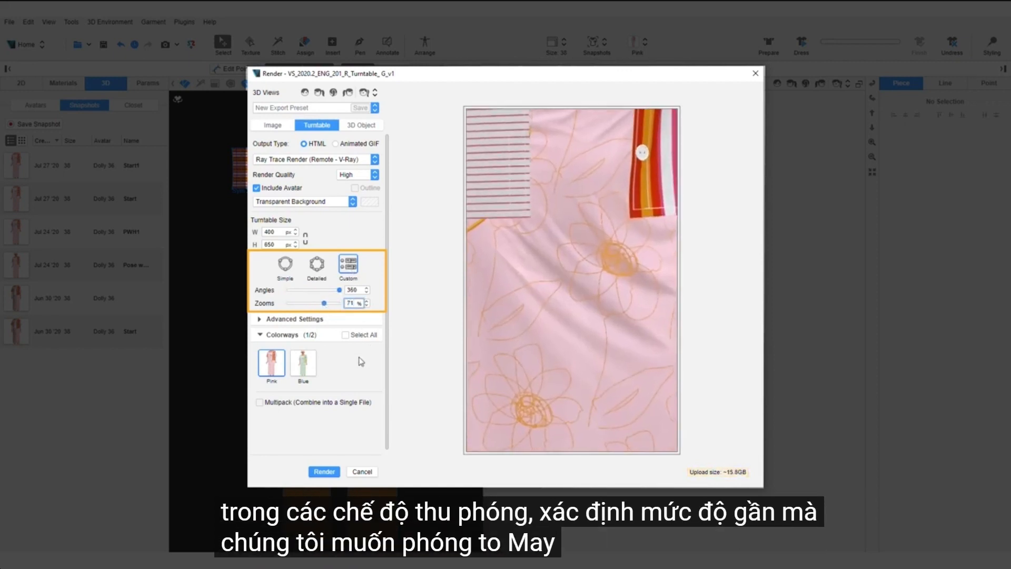
pyautogui.click(359, 358)
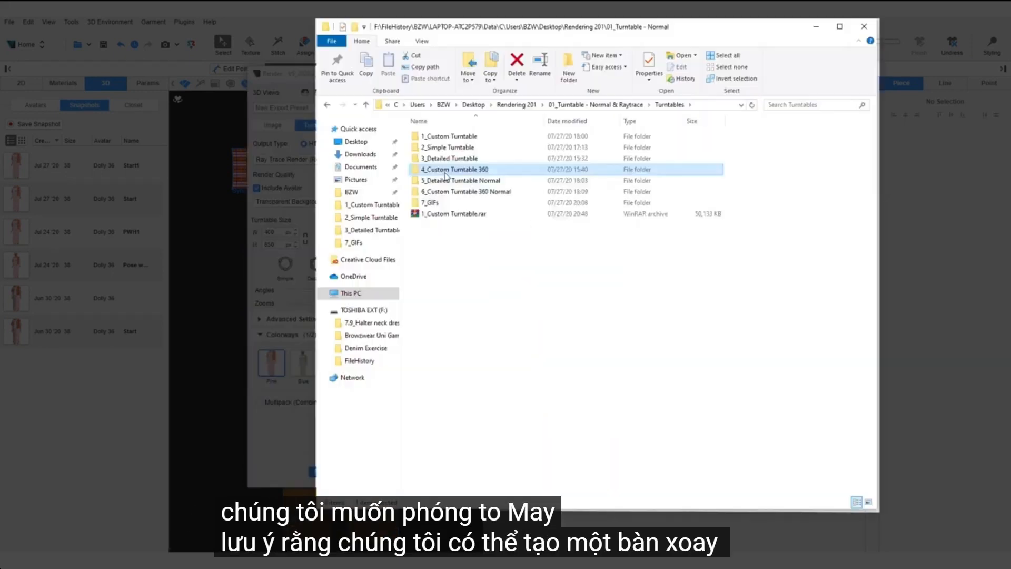
# Open the HTML turntable from 4_Custom Turntable 360 full screen and rotate the avatar to examine its smoothness.
pyautogui.doubleClick(449, 165)
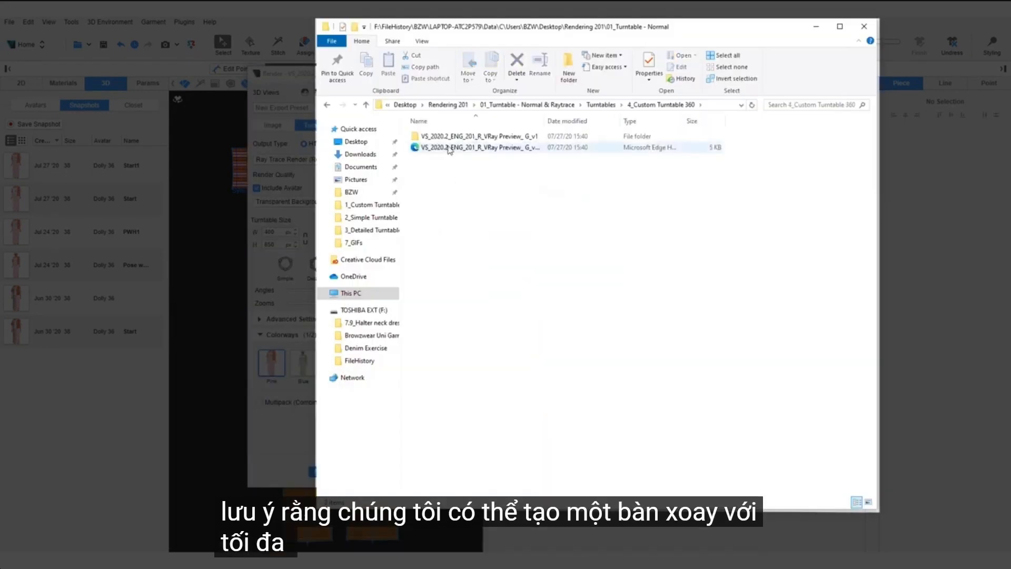
pyautogui.doubleClick(449, 147)
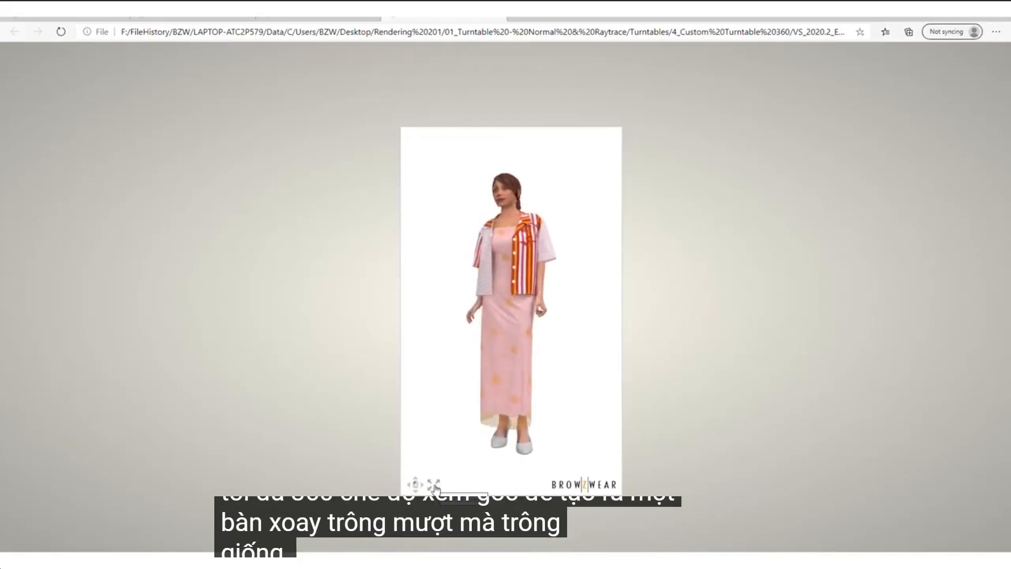
pyautogui.click(434, 485)
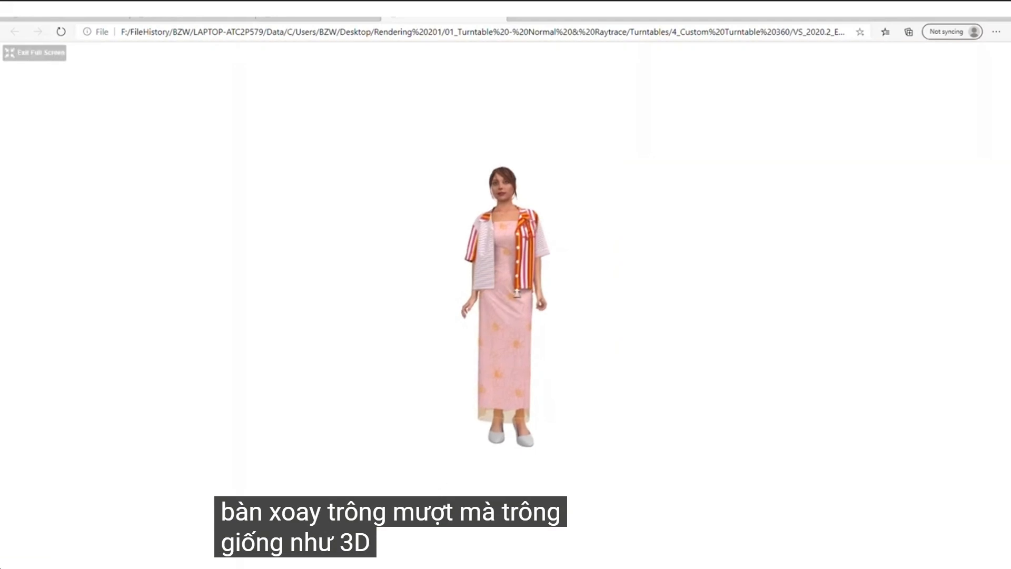
pyautogui.moveTo(542, 256); pyautogui.dragTo(707, 273)
pyautogui.scroll(-3, 599, 303)
pyautogui.moveTo(599, 303); pyautogui.dragTo(729, 298)
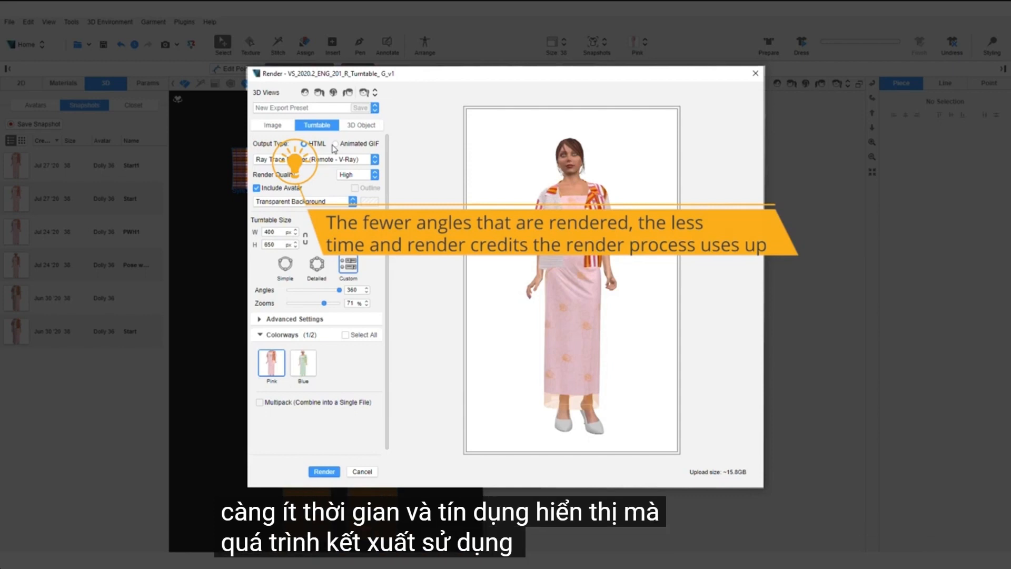
# Switch the turntable output to Animated GIF with Normal Render, and open Small_Pink.gif from the 7_GIFs folder to view the small version.
pyautogui.click(335, 144)
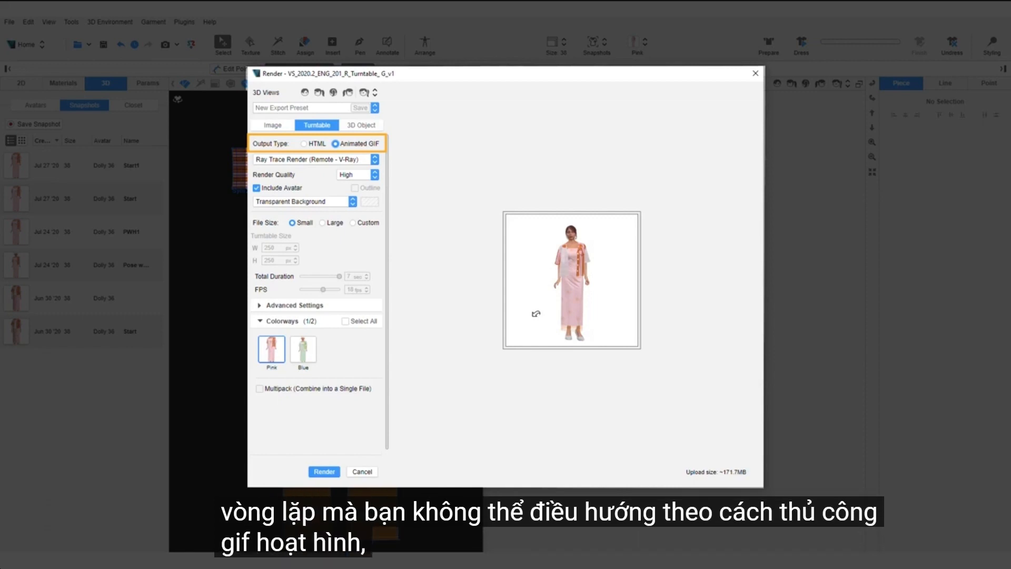
pyautogui.click(314, 159)
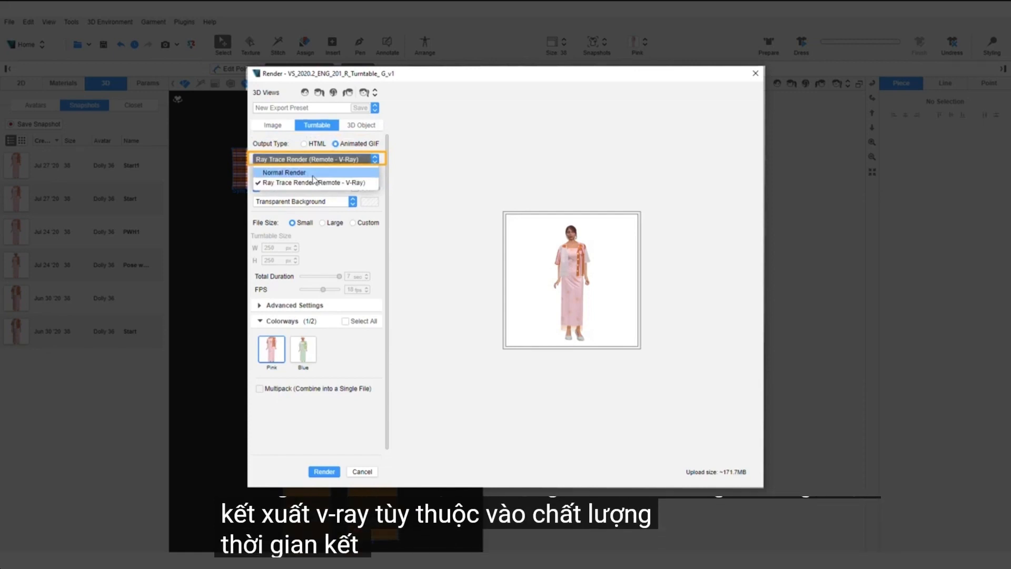
pyautogui.click(303, 173)
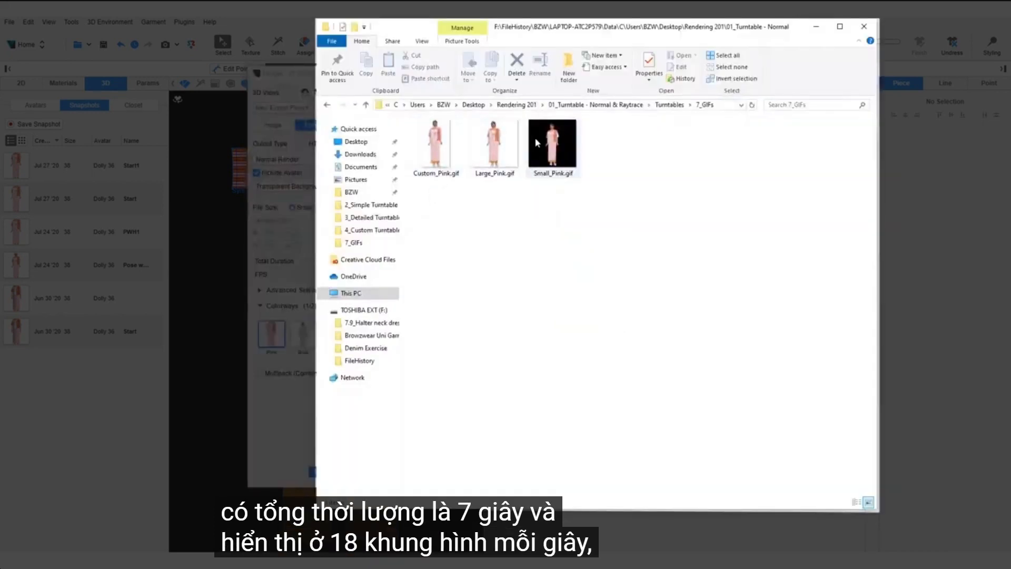
pyautogui.doubleClick(545, 143)
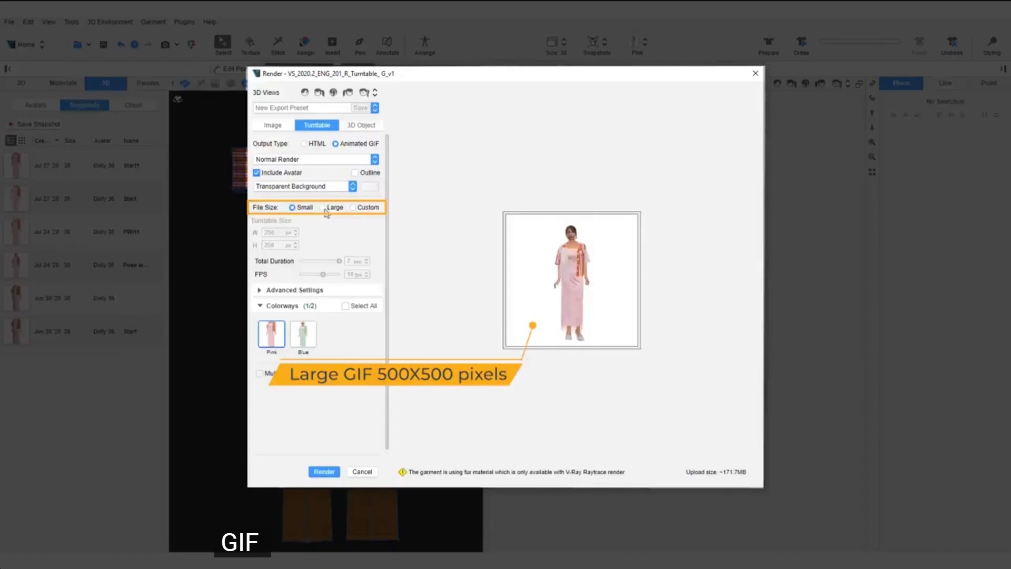
# Set the GIF to a custom file size of 400 px wide by 650 px high and raise its FPS.
pyautogui.click(322, 207)
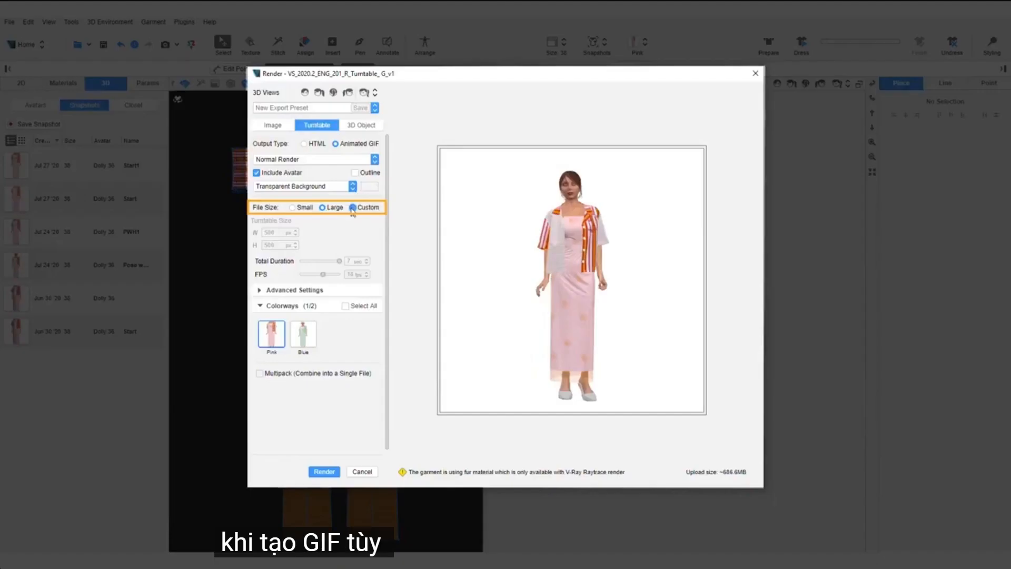
pyautogui.click(352, 208)
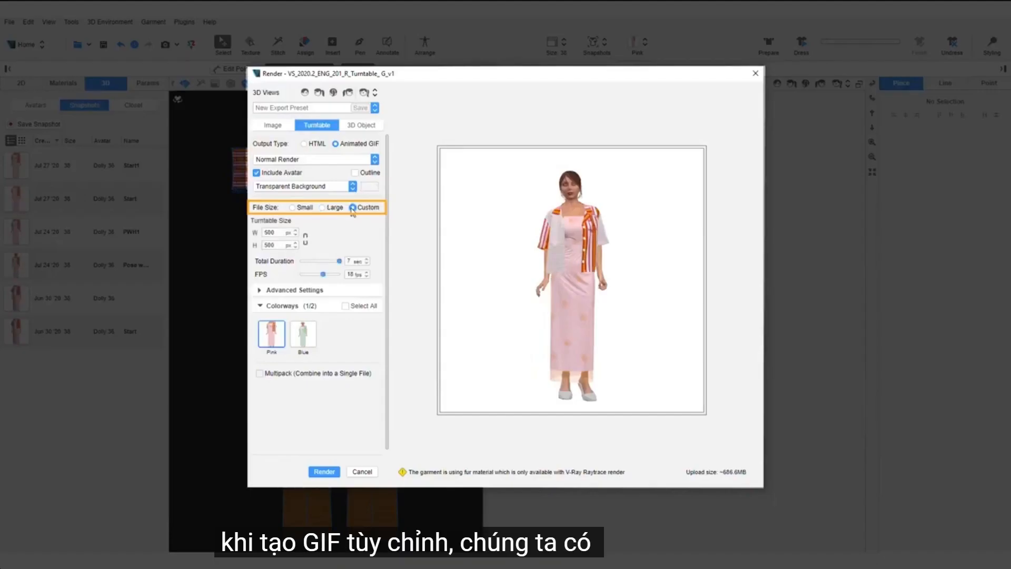
pyautogui.click(278, 246)
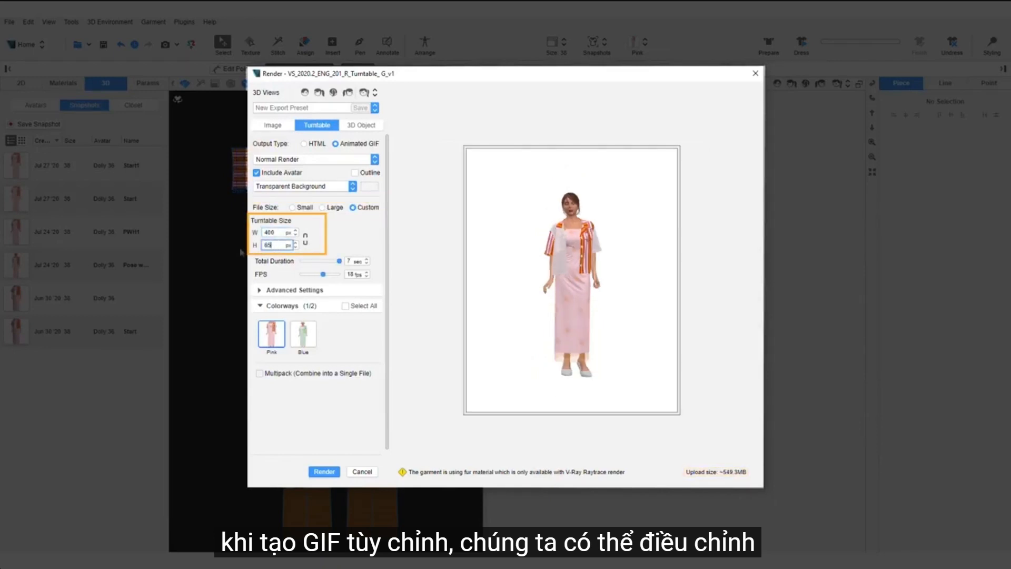
pyautogui.click(469, 251)
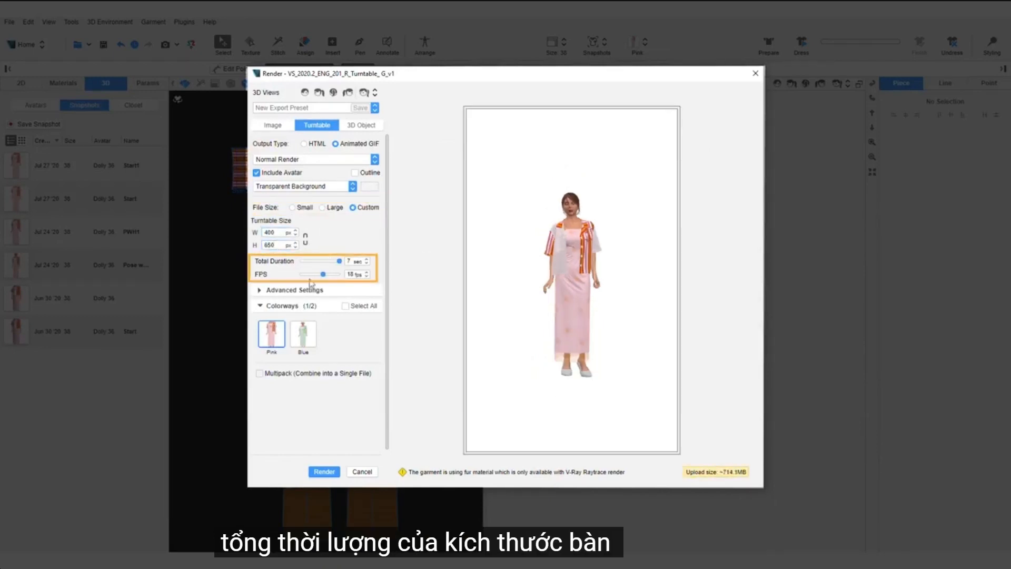
pyautogui.moveTo(323, 274); pyautogui.dragTo(339, 274)
# Open Custom_Pink.gif from the 7_GIFs folder to view the custom-size animated turntable.
pyautogui.scroll(3, 578, 247)
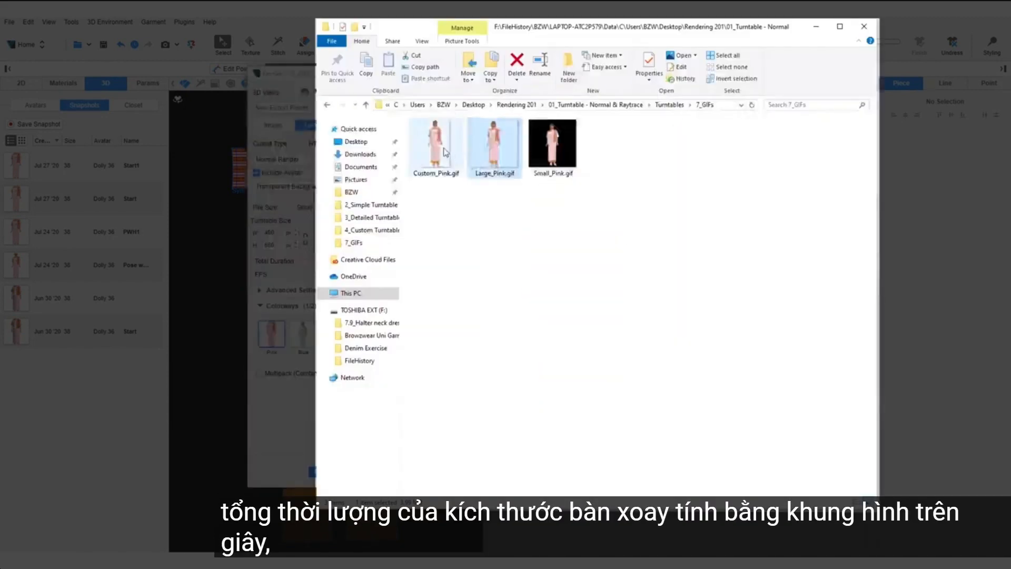
pyautogui.click(444, 152)
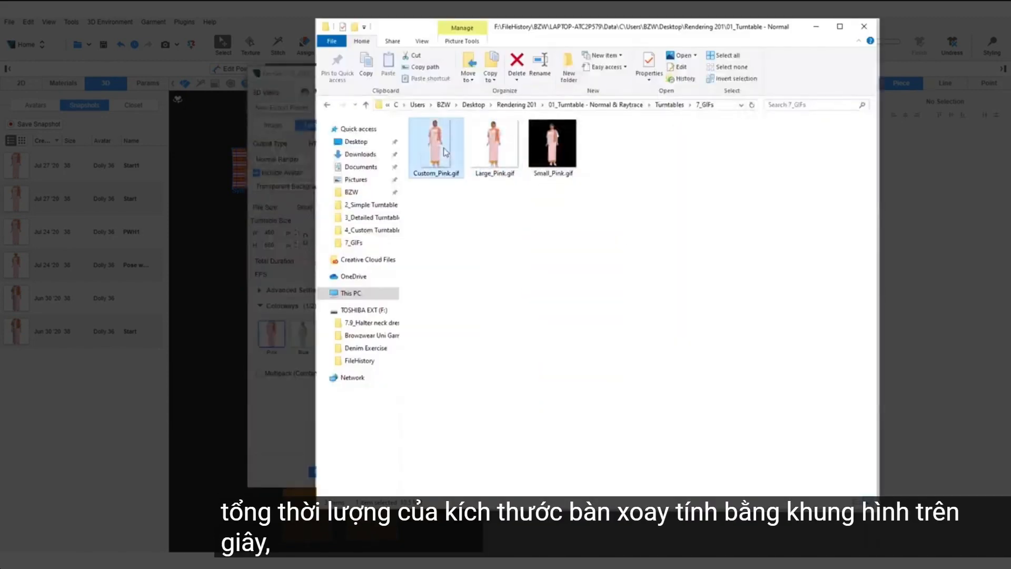
pyautogui.doubleClick(444, 152)
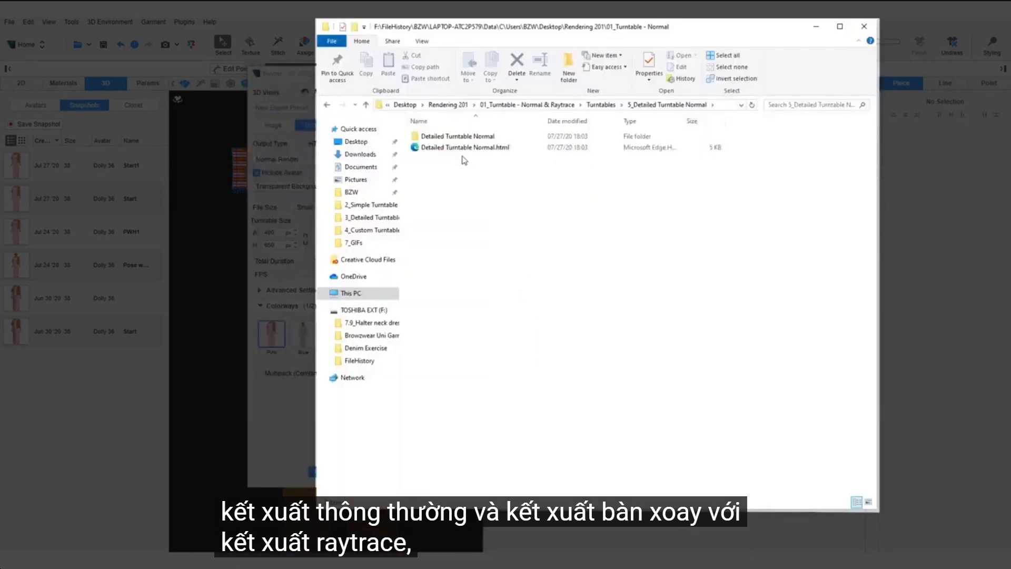
# Open Detailed Turntable Normal.html full screen and rotate the avatar to examine the garment in normal render.
pyautogui.doubleClick(462, 149)
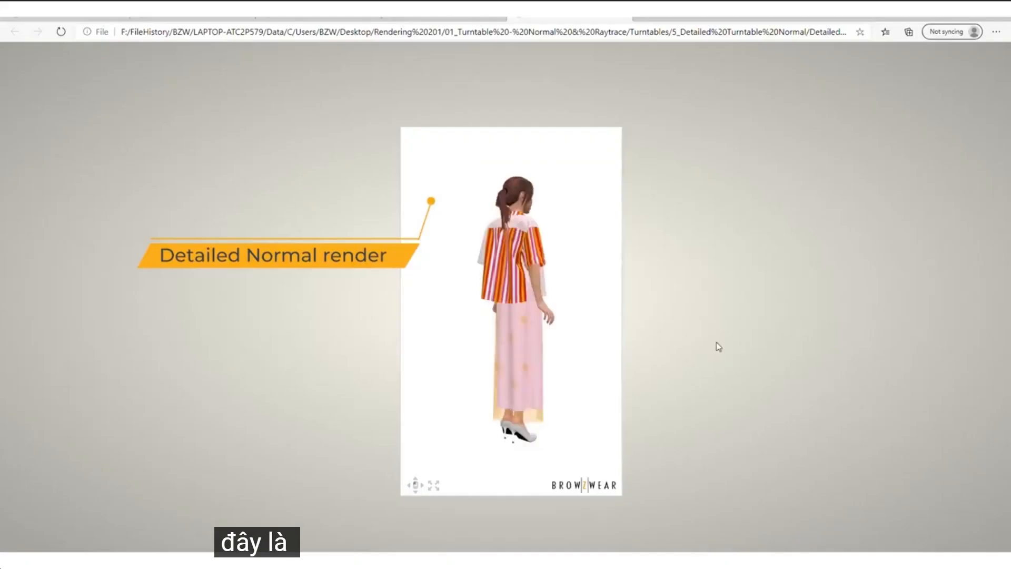
pyautogui.click(439, 482)
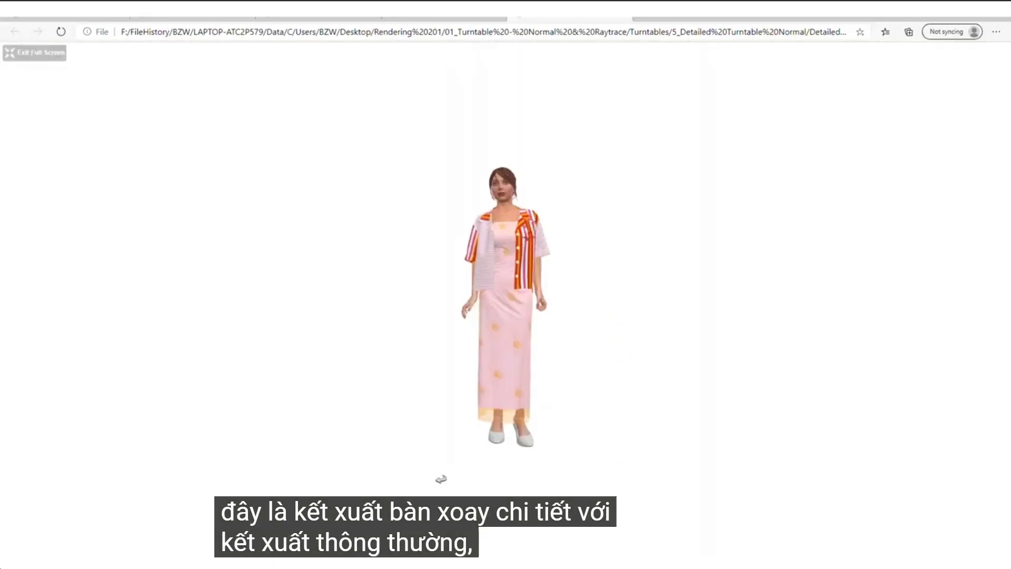
pyautogui.scroll(2, 505, 217)
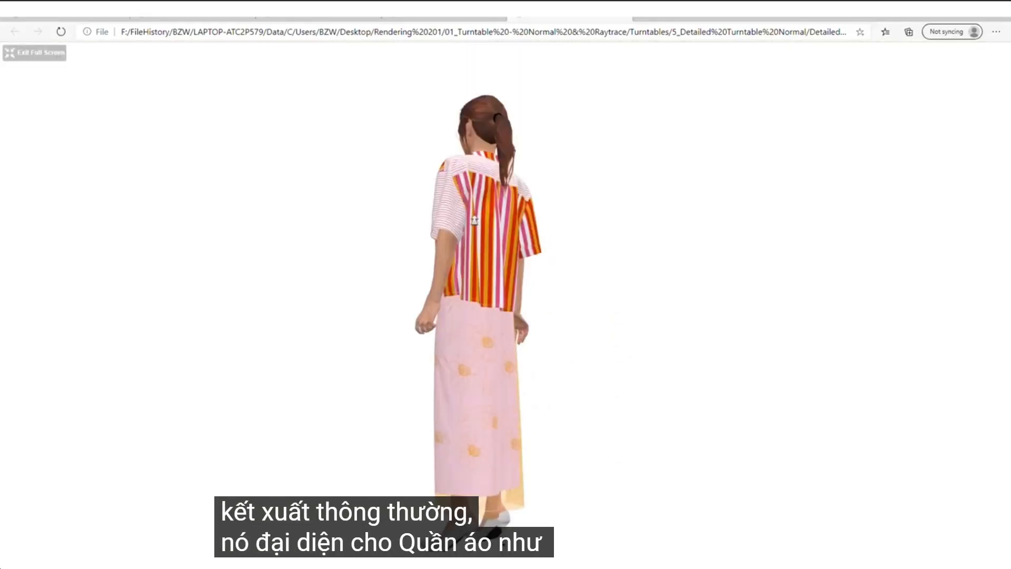
pyautogui.moveTo(390, 172); pyautogui.dragTo(481, 181)
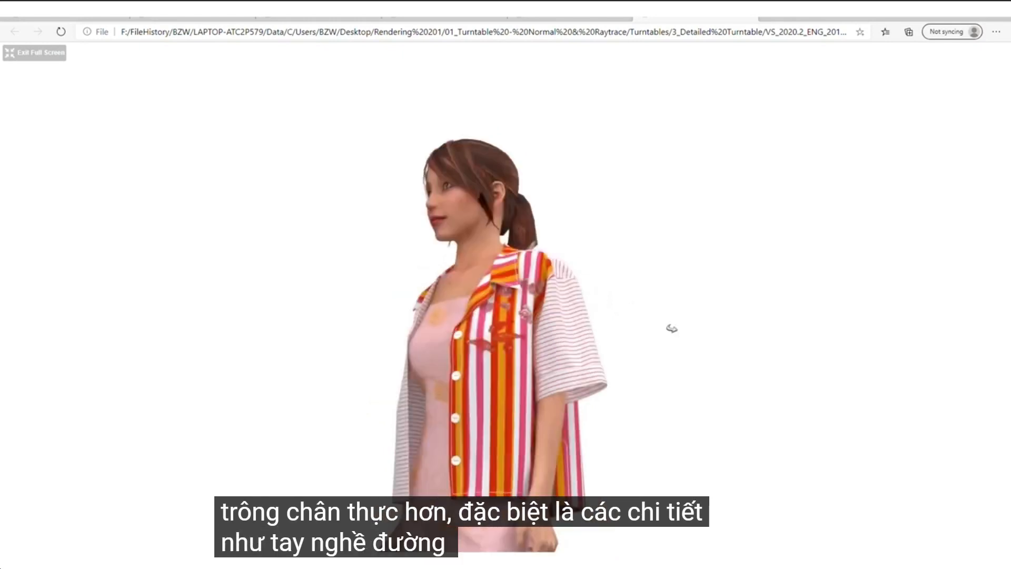
# Rotate and reposition the ray-traced turntable from 3_Detailed Turntable to examine the shirt's stitching, embroidery and shadows.
pyautogui.moveTo(565, 322); pyautogui.dragTo(386, 302)
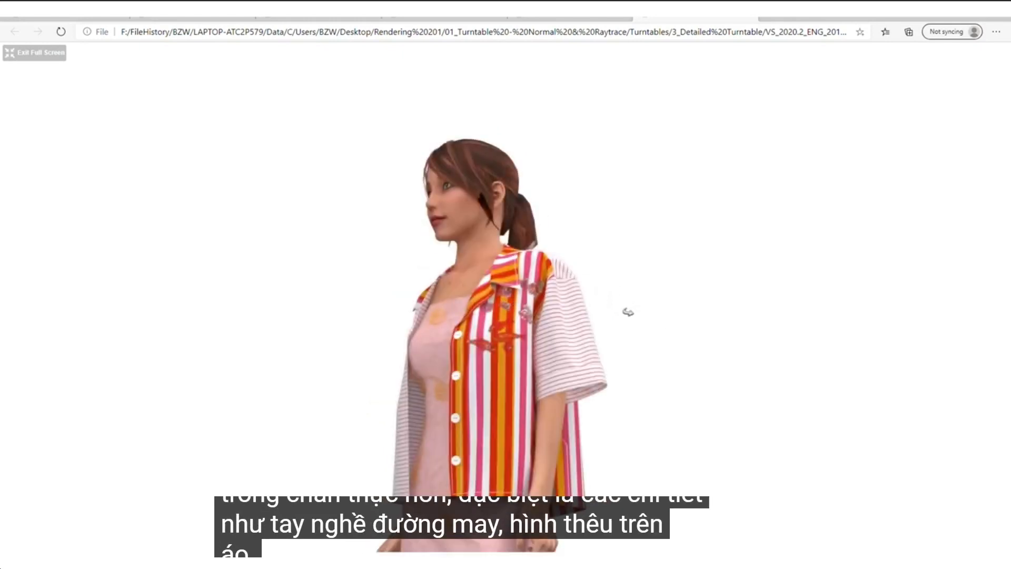
pyautogui.moveTo(647, 350); pyautogui.dragTo(670, 364)
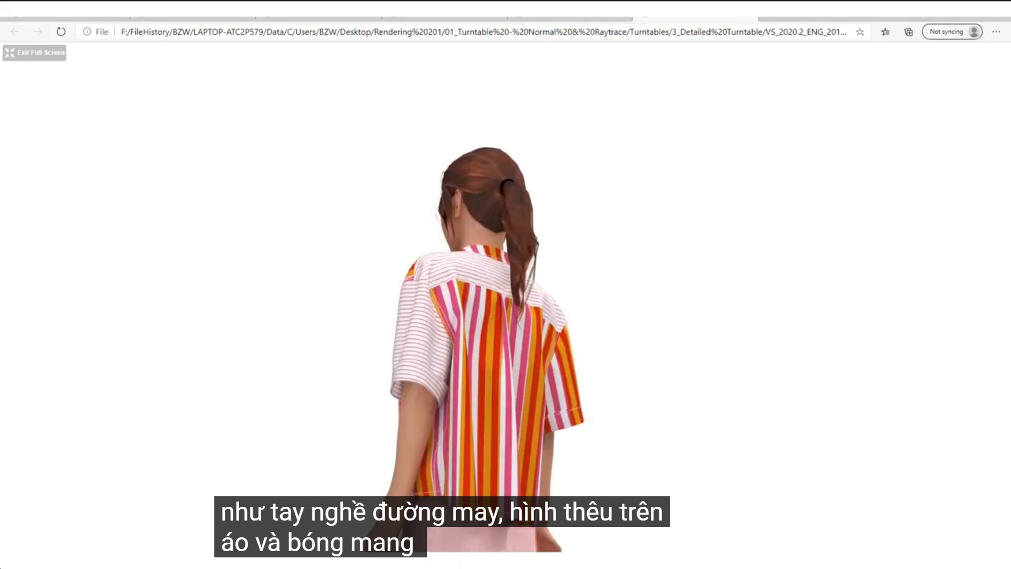
pyautogui.moveTo(478, 498); pyautogui.dragTo(473, 435, button='right')
pyautogui.moveTo(727, 358); pyautogui.dragTo(595, 350)
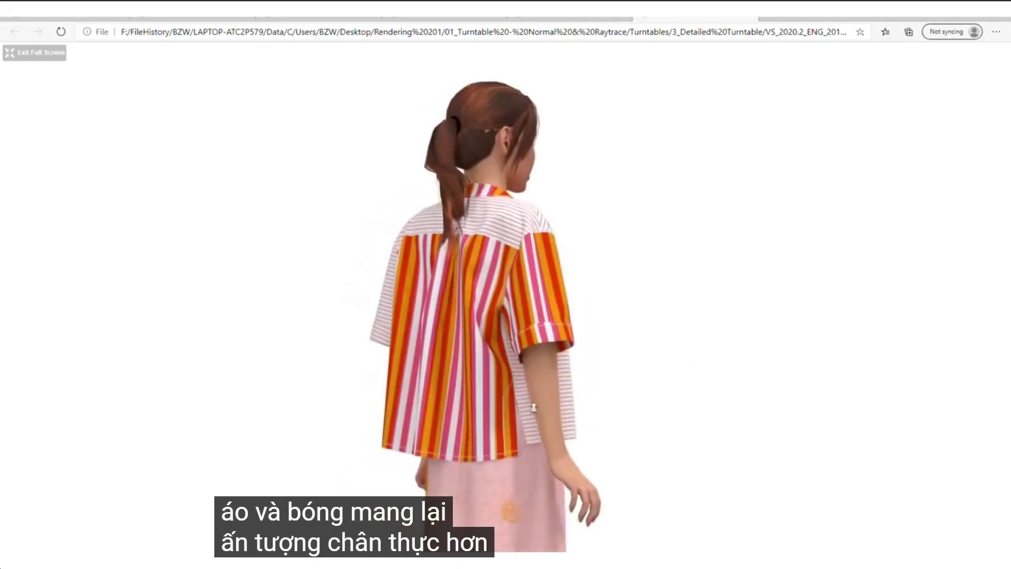
pyautogui.moveTo(532, 406); pyautogui.dragTo(533, 371, button='right')
pyautogui.moveTo(680, 283); pyautogui.dragTo(682, 284)
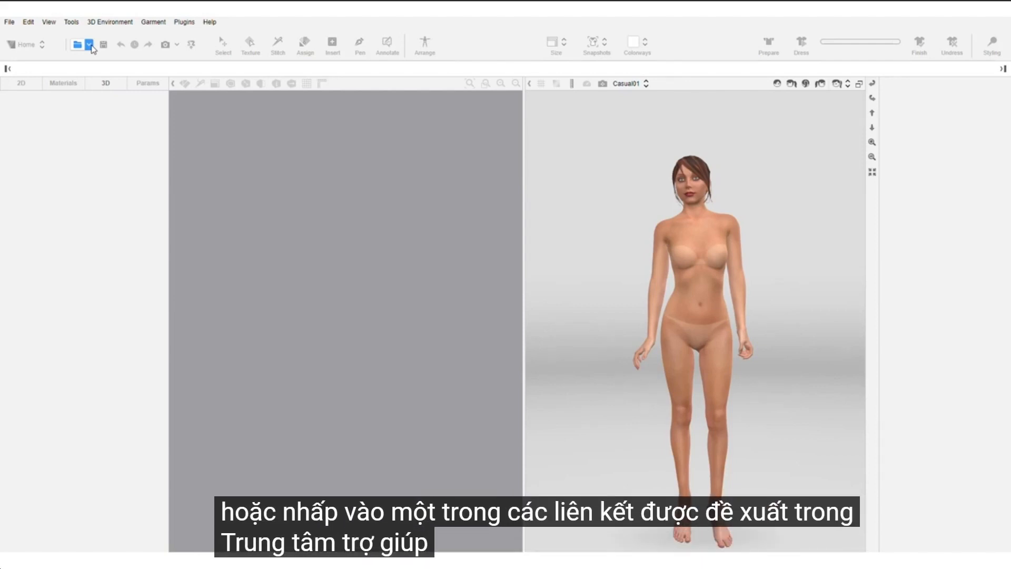
# Open the recent garment VS_2020.2_ENG_201_R_VRay Preview_START_ G_v1 in VStitcher and load its Start snapshot.
pyautogui.click(89, 45)
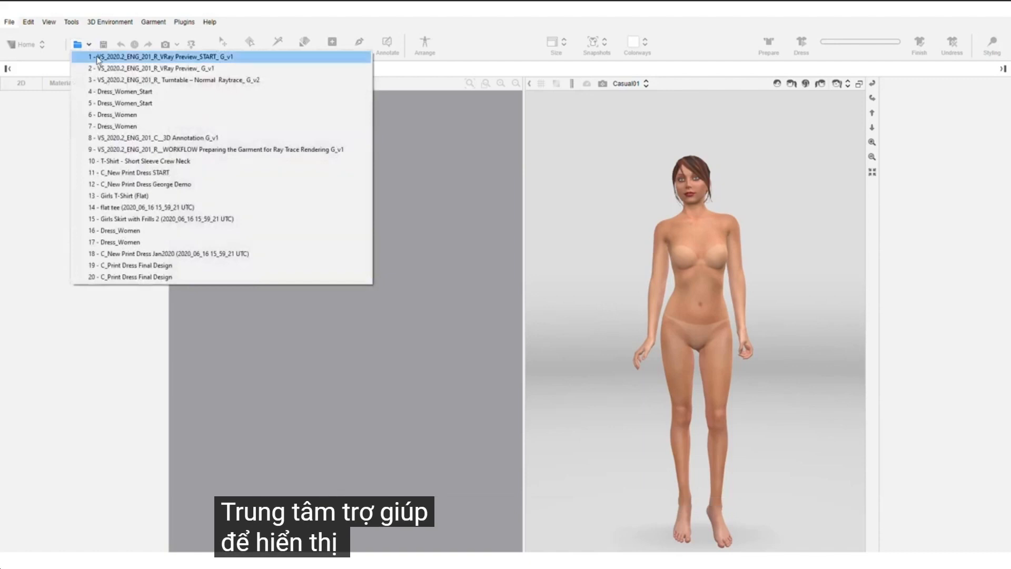
pyautogui.click(102, 57)
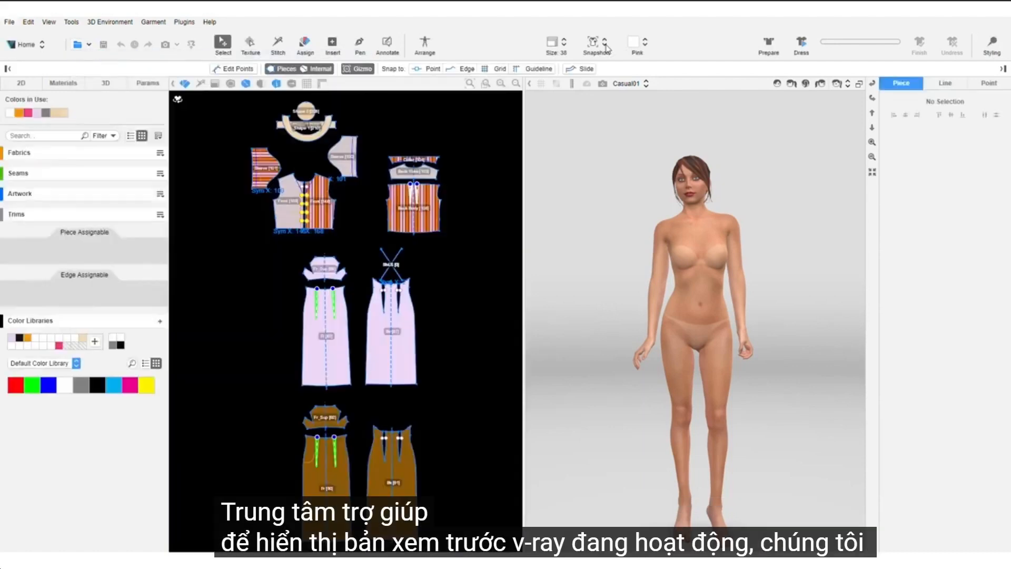
pyautogui.click(605, 43)
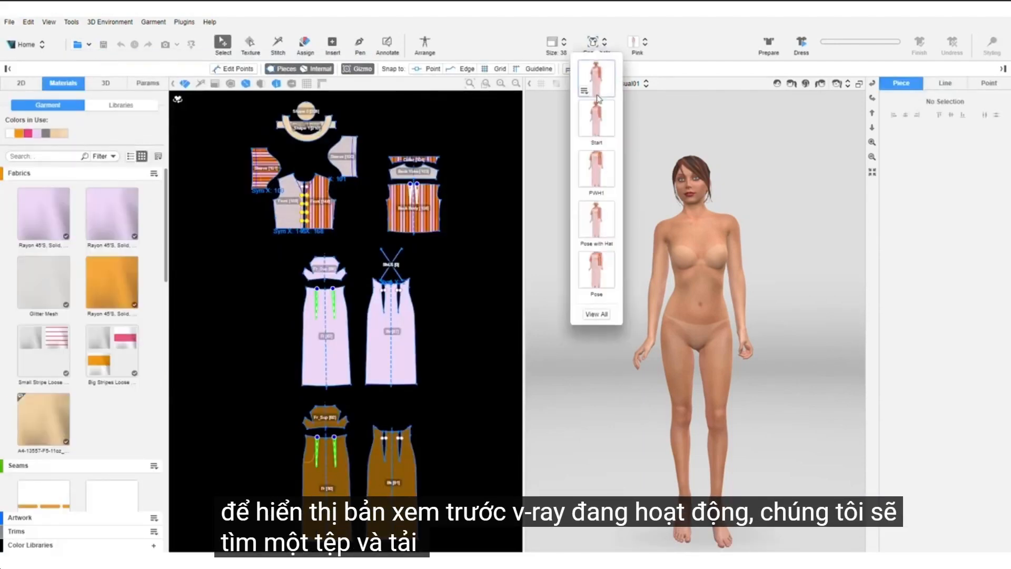
pyautogui.click(597, 120)
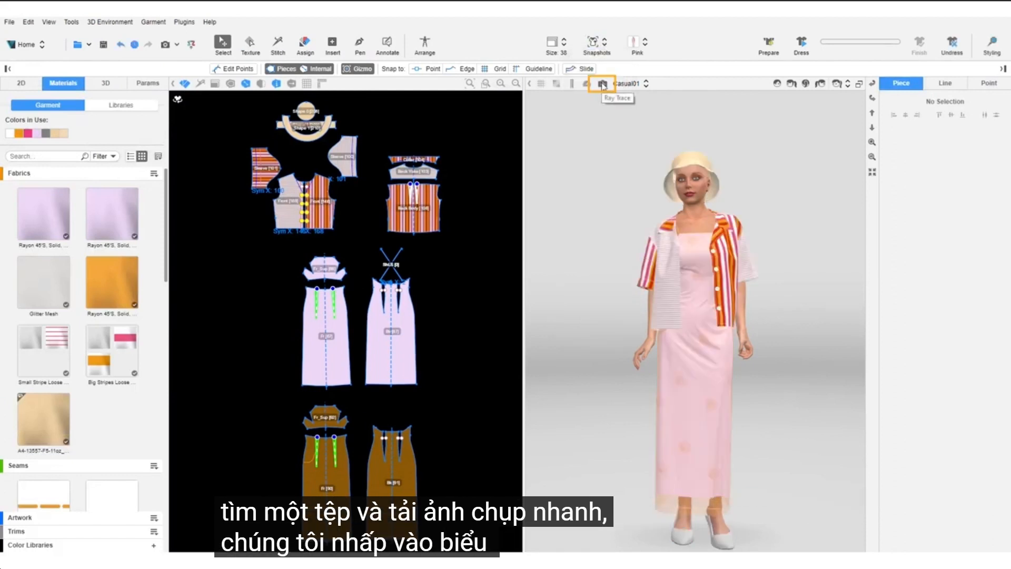
# Start the live V-Ray Ray Trace preview and frame the avatar's hat and upper body from the side.
pyautogui.click(603, 85)
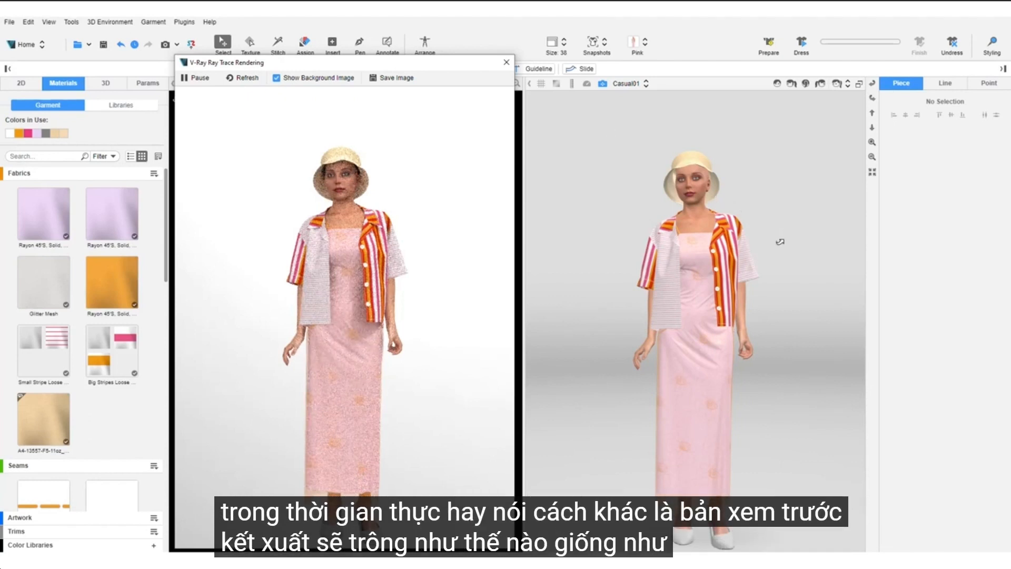
pyautogui.moveTo(779, 242); pyautogui.dragTo(695, 207)
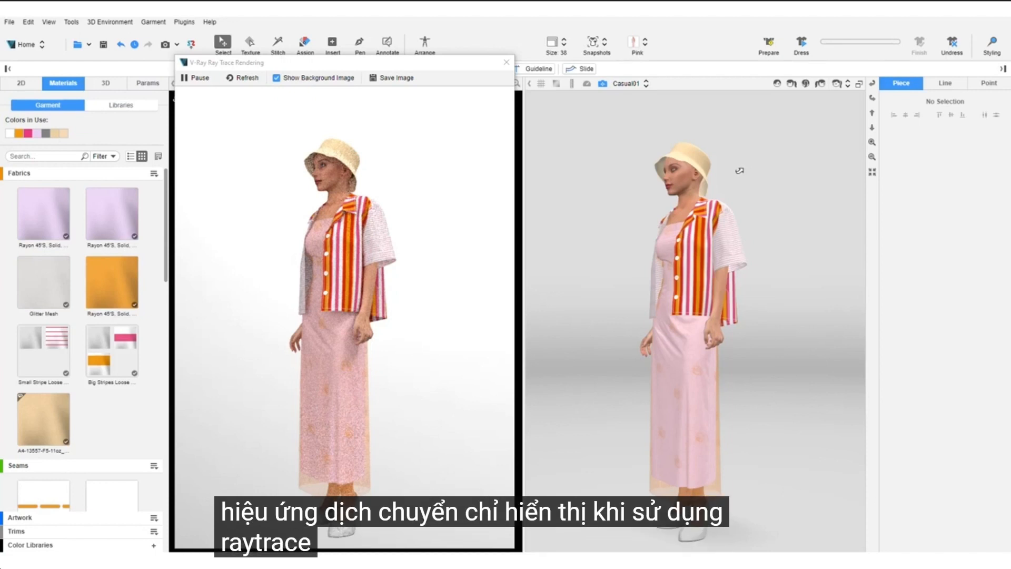
pyautogui.scroll(4, 736, 170)
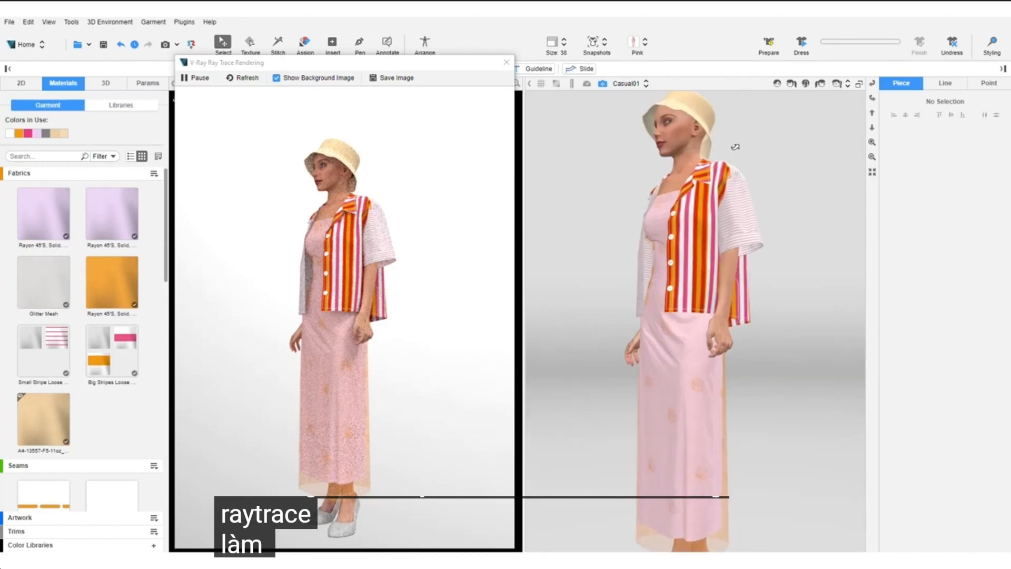
pyautogui.moveTo(775, 108); pyautogui.dragTo(758, 211, button='middle')
pyautogui.scroll(2, 732, 201)
pyautogui.scroll(1, 732, 201)
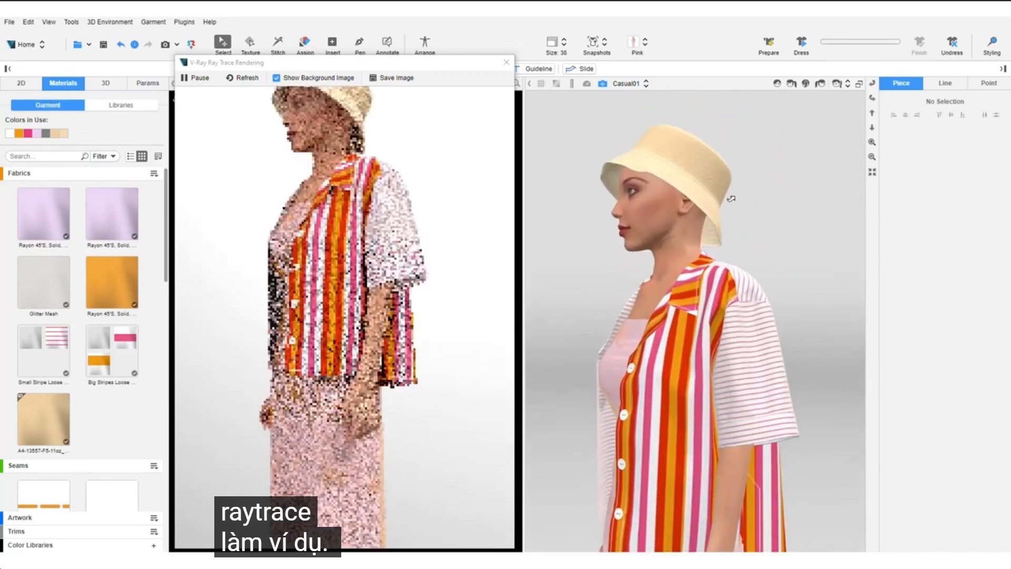
# Enable Use Fur on the Raw Edge seam and refresh the ray trace preview.
pyautogui.scroll(-1, 97, 448)
pyautogui.scroll(-3, 97, 448)
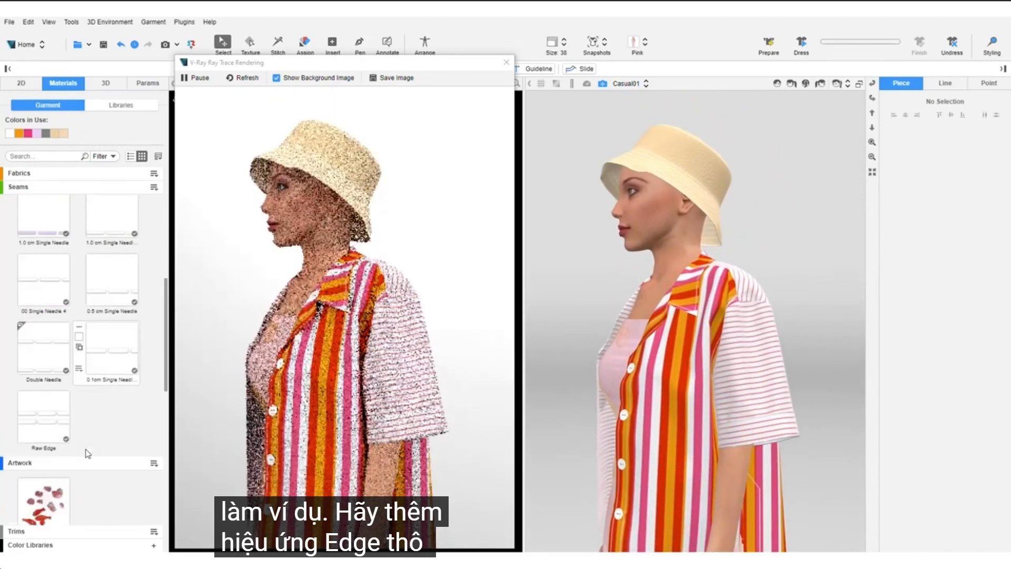
pyautogui.click(53, 363)
pyautogui.scroll(-5, 970, 530)
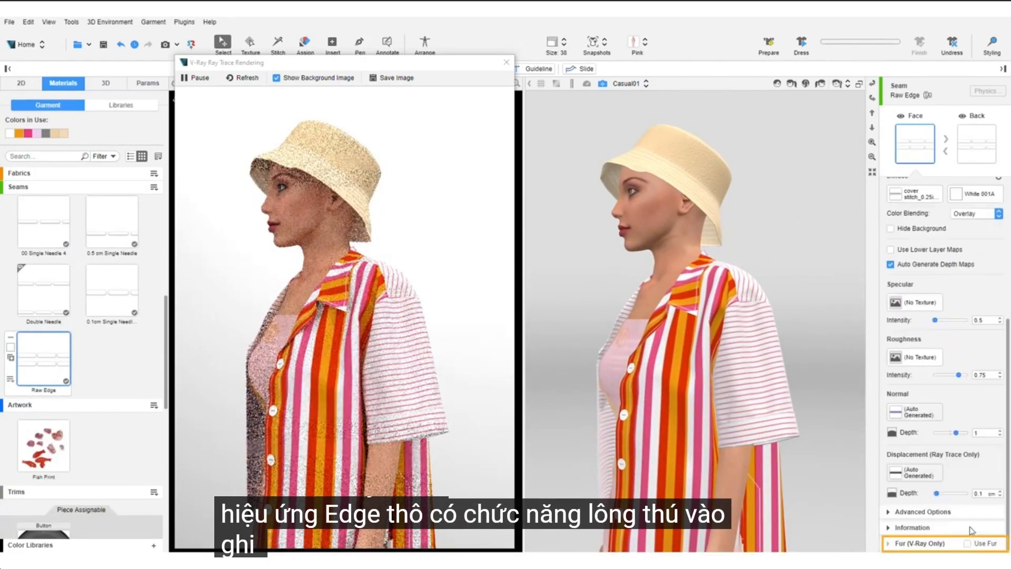
pyautogui.click(967, 543)
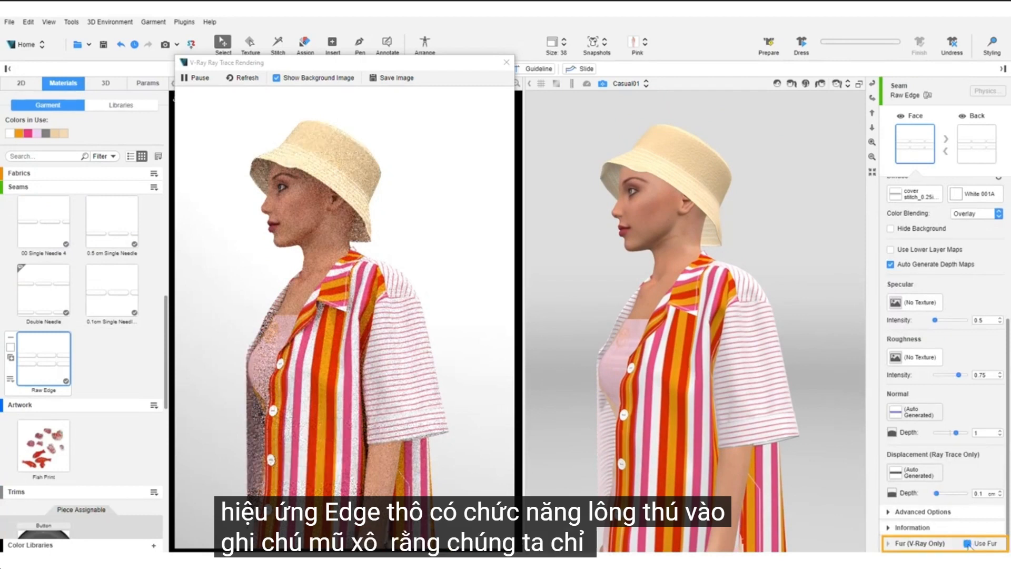
pyautogui.click(233, 79)
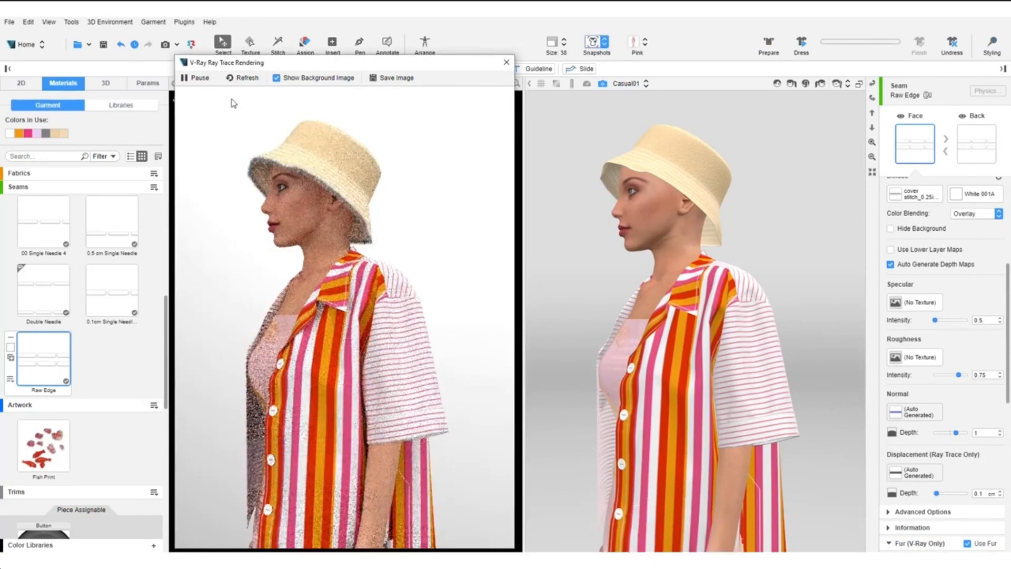
# Add the Fish Print artwork to the shirt's chest with Embroidery as its artwork execution, and refresh the ray trace preview.
pyautogui.moveTo(20, 440); pyautogui.dragTo(685, 358)
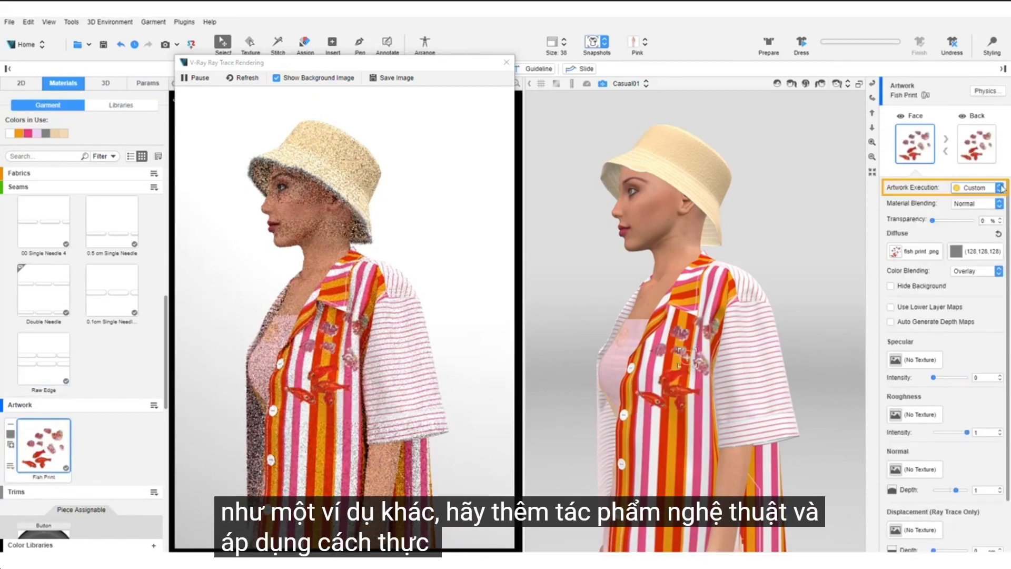
pyautogui.click(993, 188)
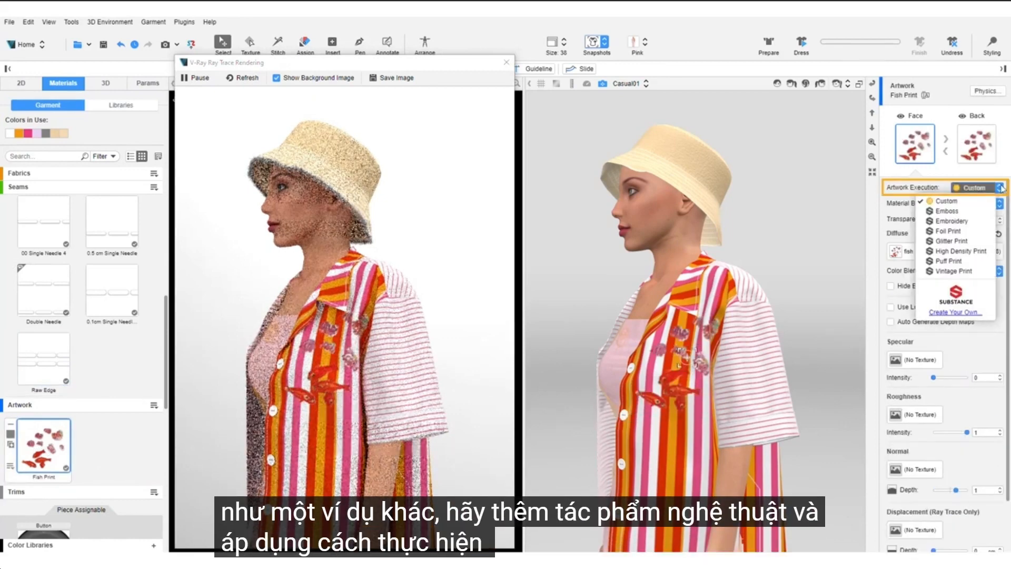
pyautogui.click(954, 222)
pyautogui.scroll(5, 624, 224)
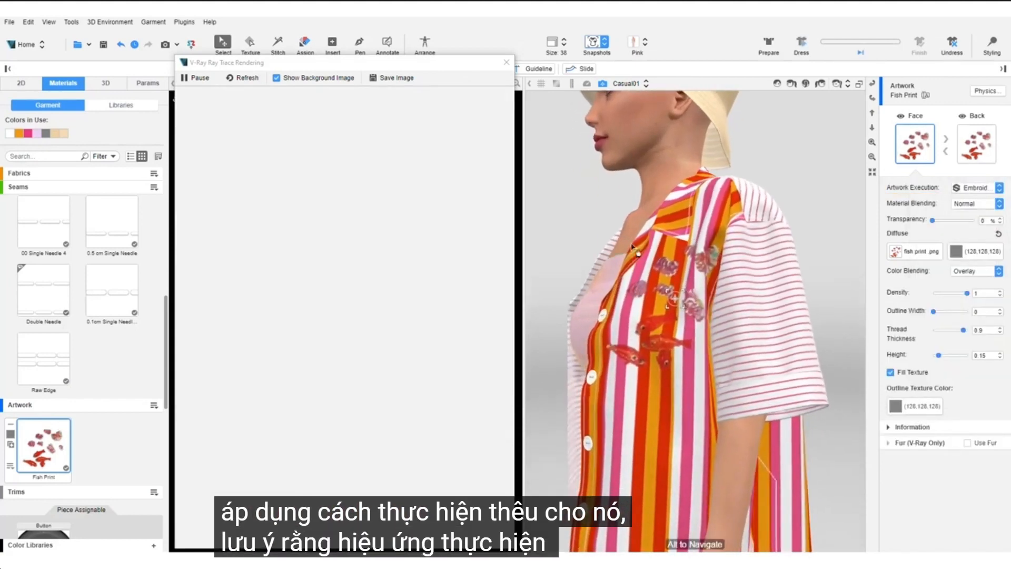
pyautogui.click(238, 78)
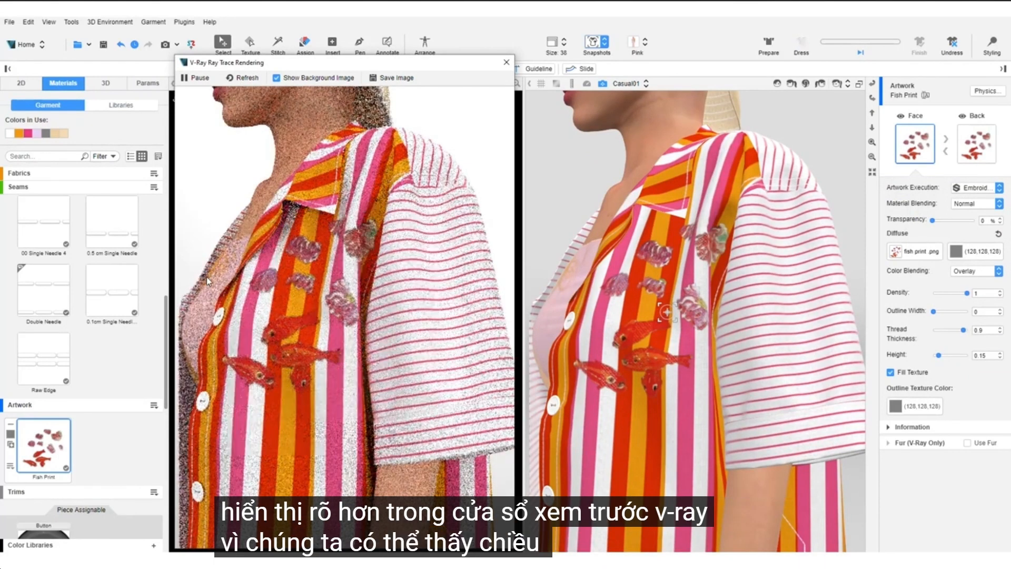
# Set the Fish Print embroidery's thread thickness to 1 and its height to 0.16.
pyautogui.click(1000, 328)
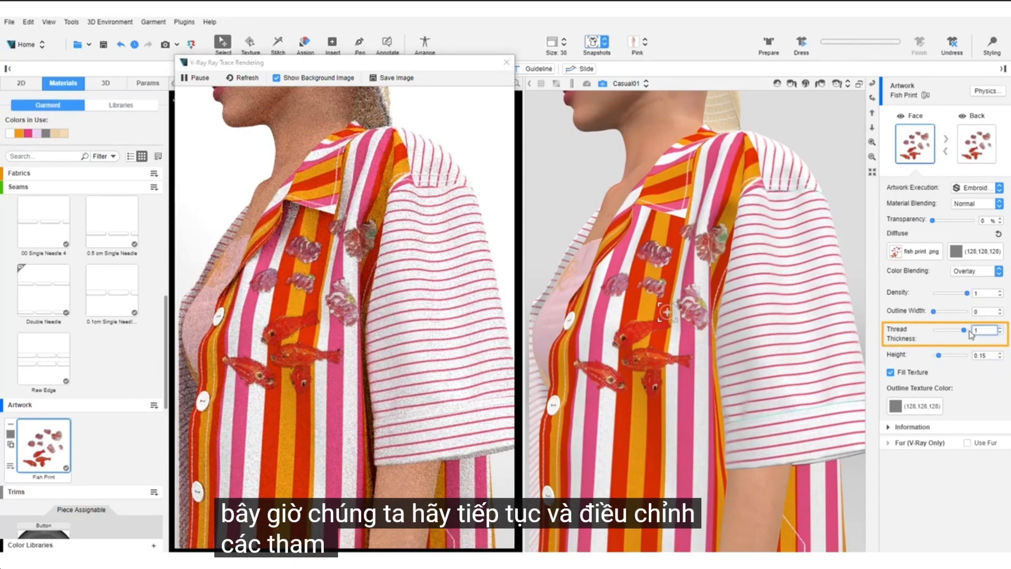
pyautogui.moveTo(963, 329); pyautogui.dragTo(967, 331)
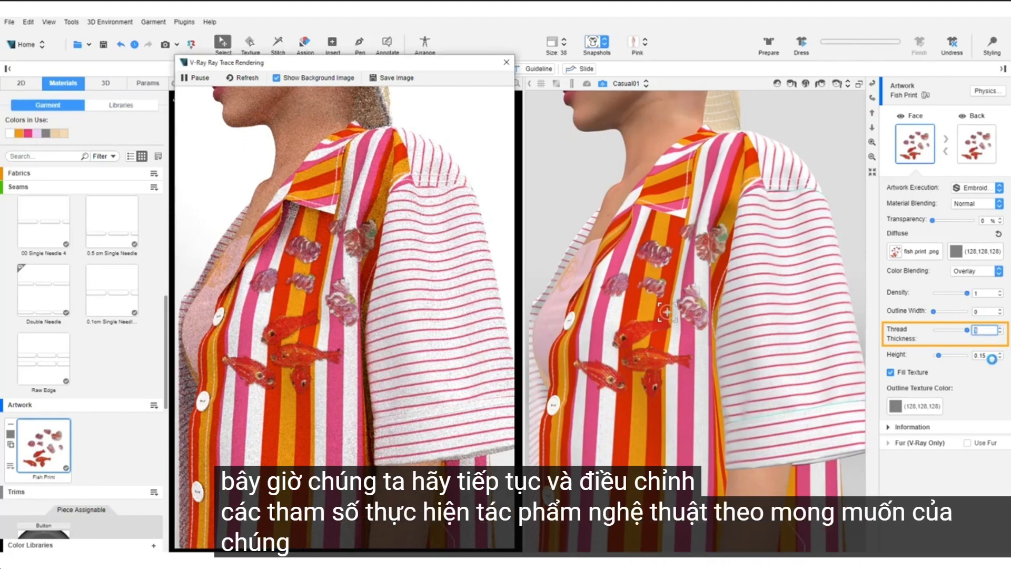
pyautogui.click(999, 354)
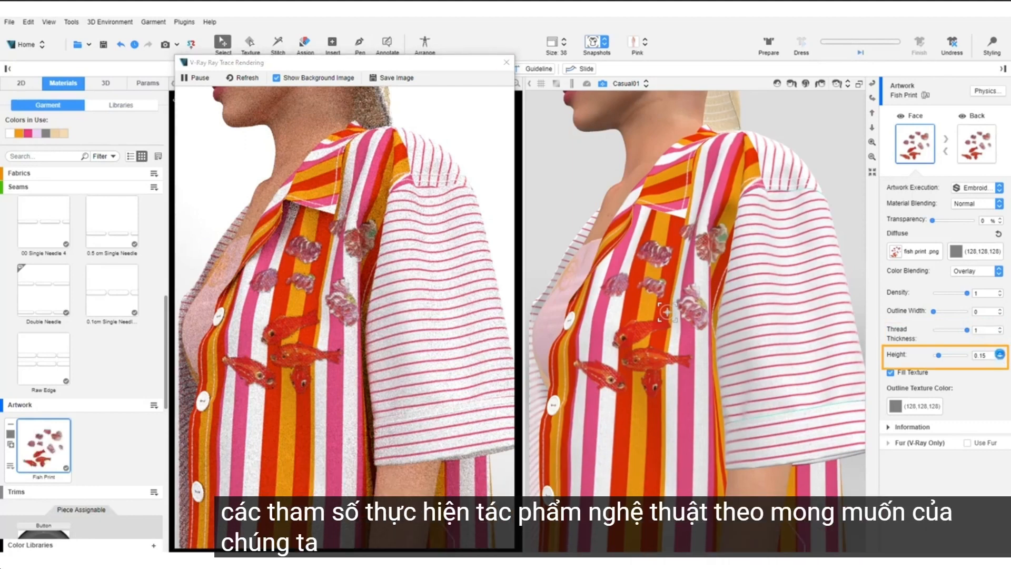
pyautogui.click(1000, 354)
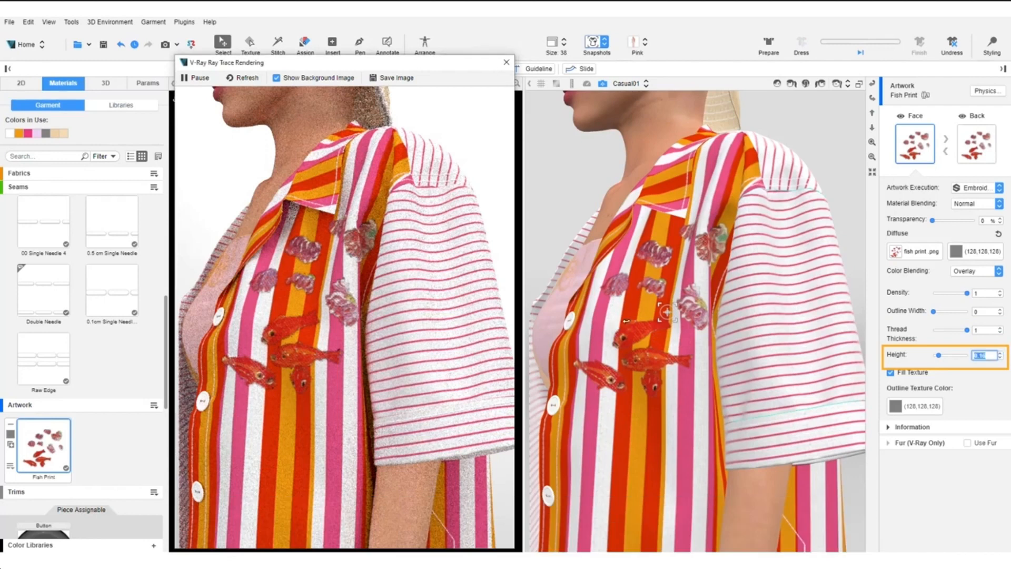
pyautogui.scroll(3, 621, 320)
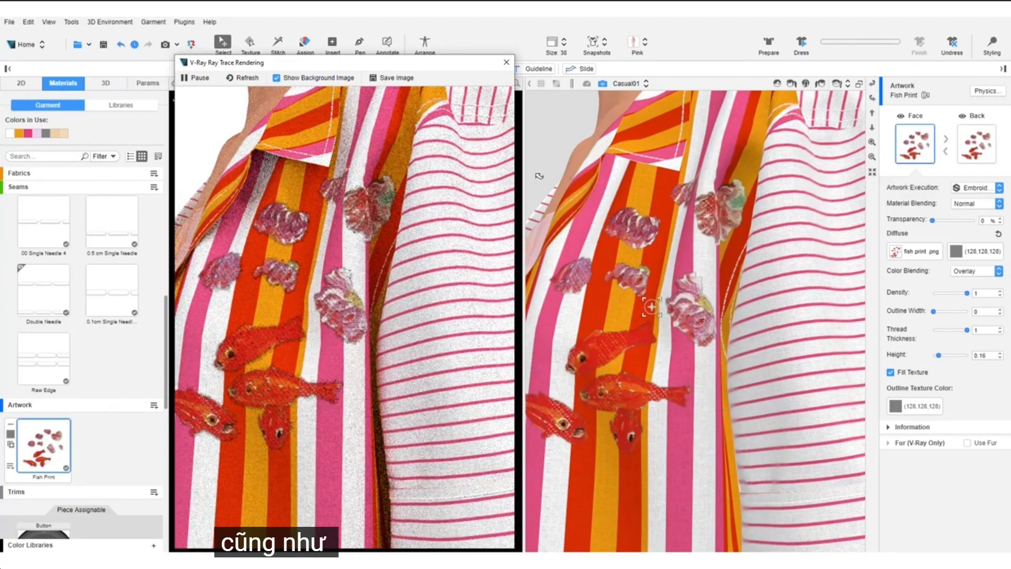
# Change the 3D scene's image based lighting to River Walk.hdr and refresh the ray trace preview.
pyautogui.scroll(-10, 539, 176)
pyautogui.rightClick(774, 293)
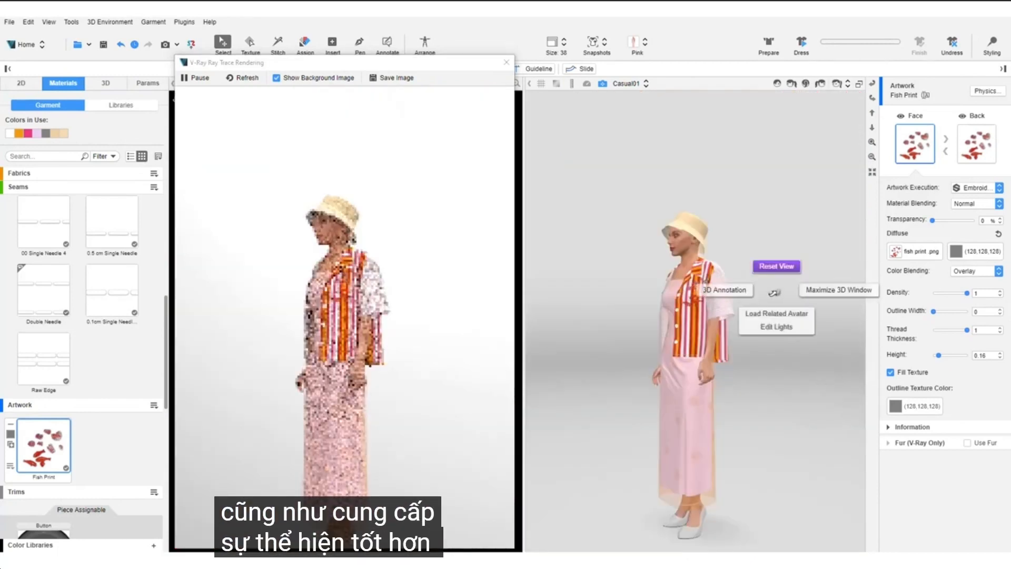
pyautogui.click(778, 327)
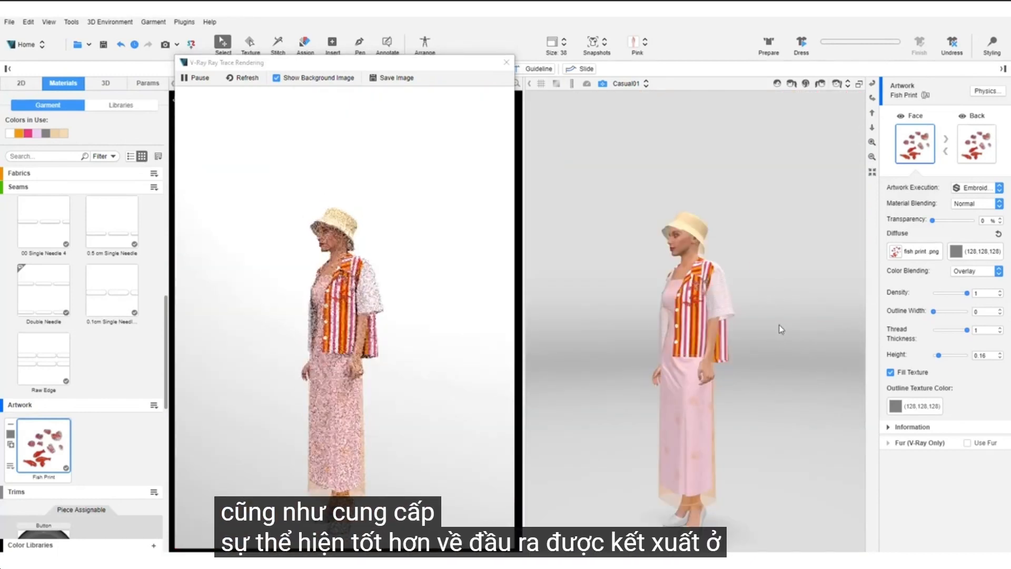
pyautogui.click(552, 227)
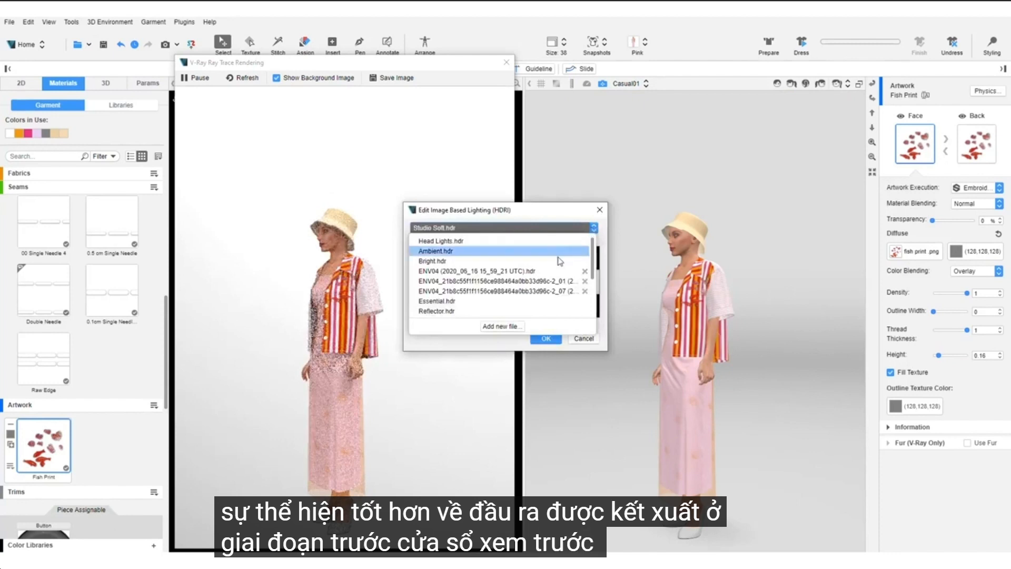
pyautogui.scroll(-1, 550, 267)
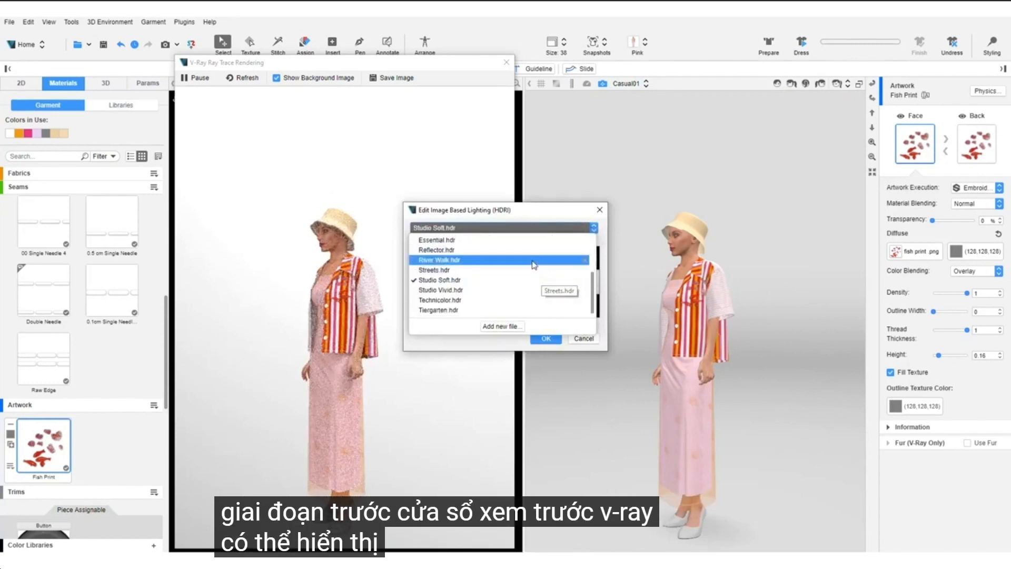
pyautogui.click(533, 260)
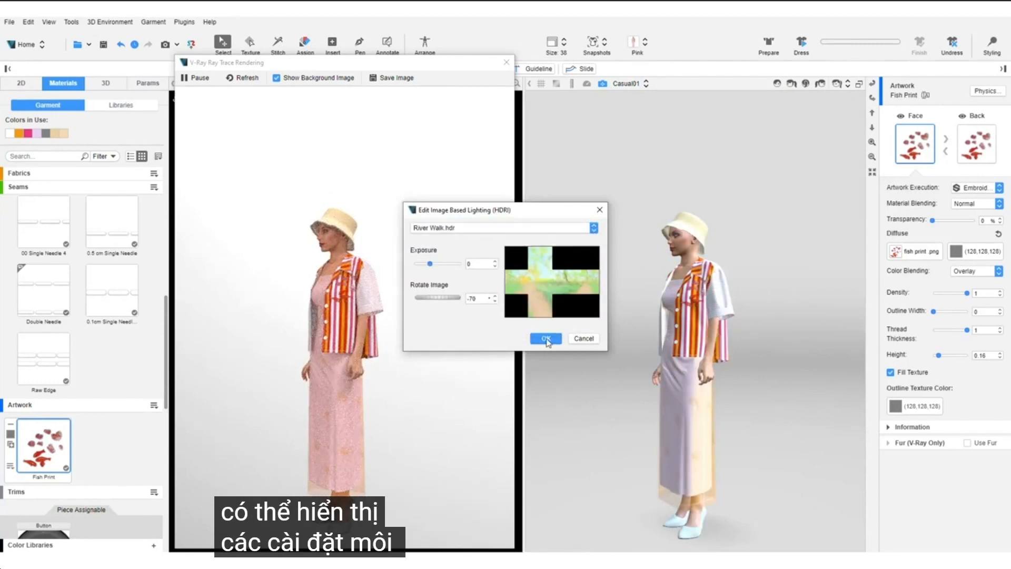
pyautogui.click(546, 338)
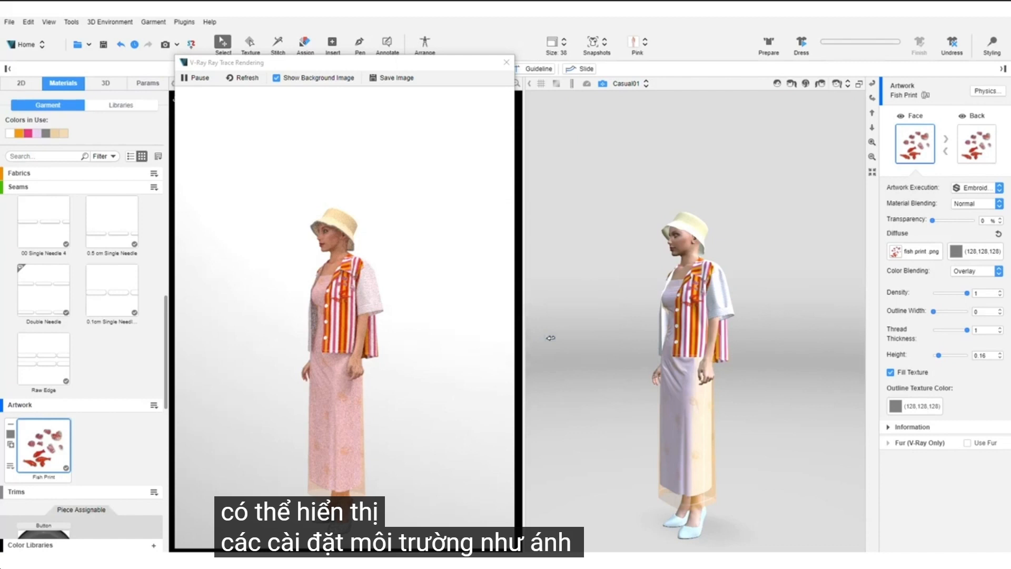
pyautogui.click(245, 79)
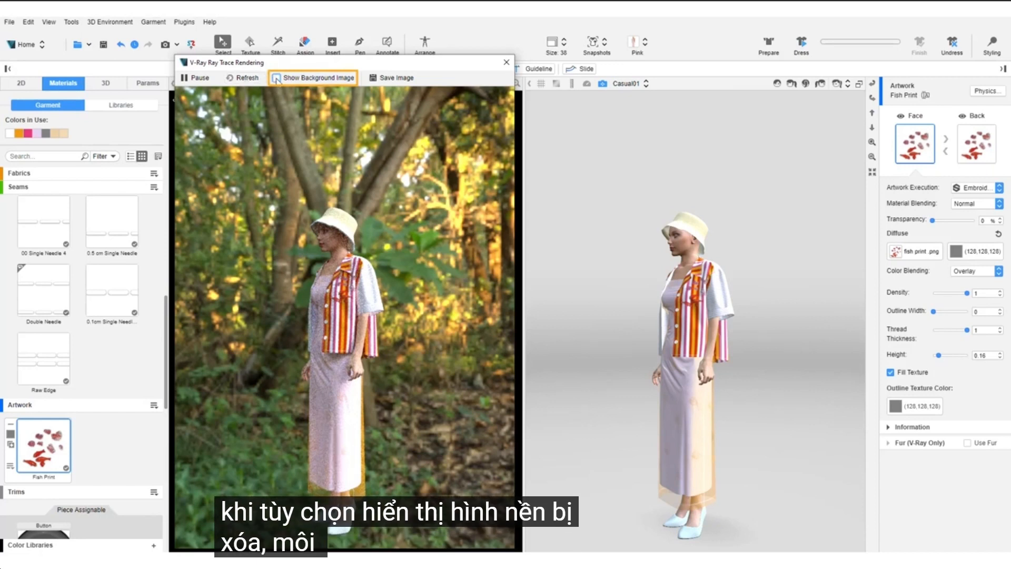
# Refresh the ray trace preview without its background image, and pause and resume the rendering.
pyautogui.click(235, 81)
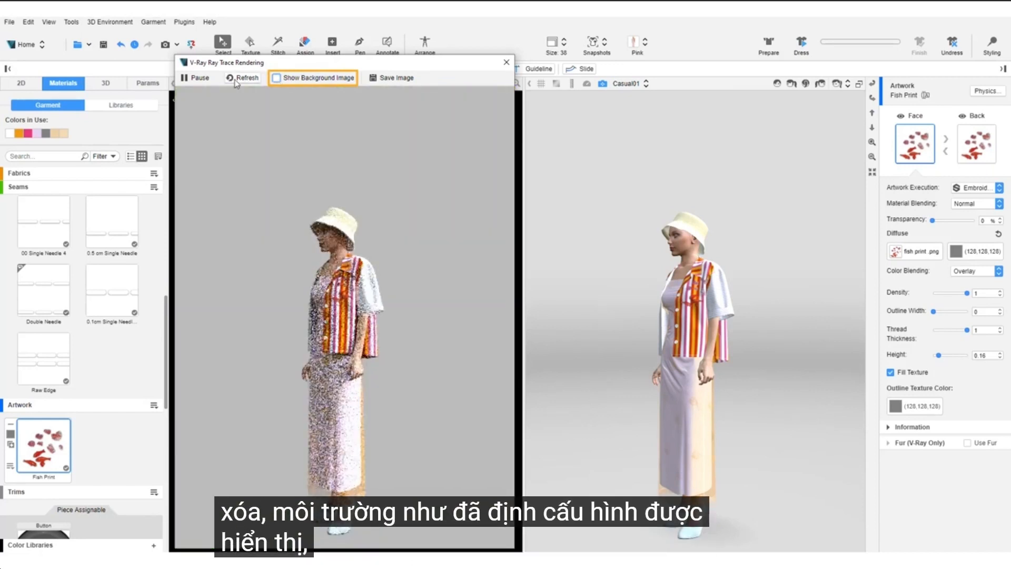
pyautogui.click(187, 80)
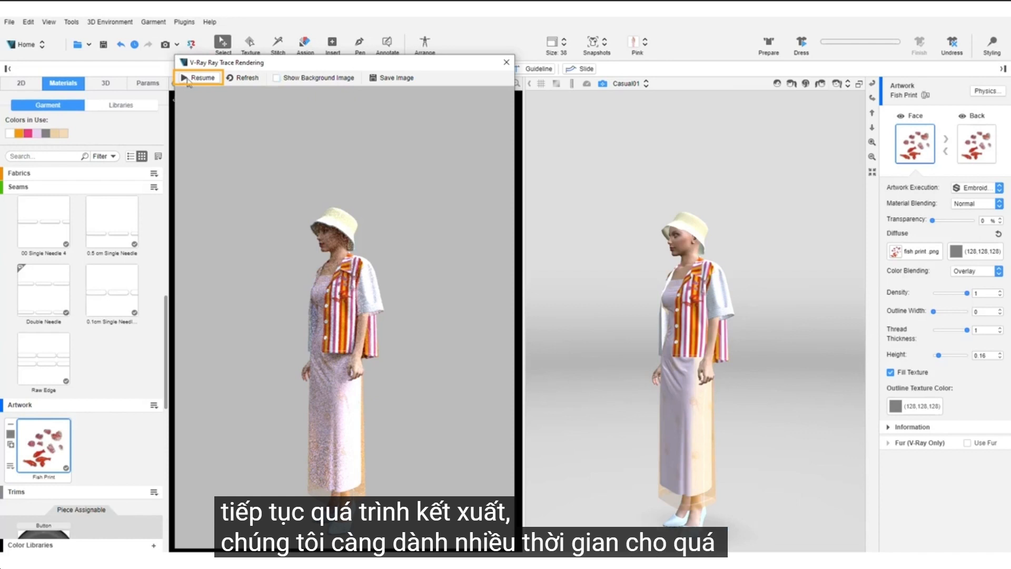
pyautogui.click(196, 77)
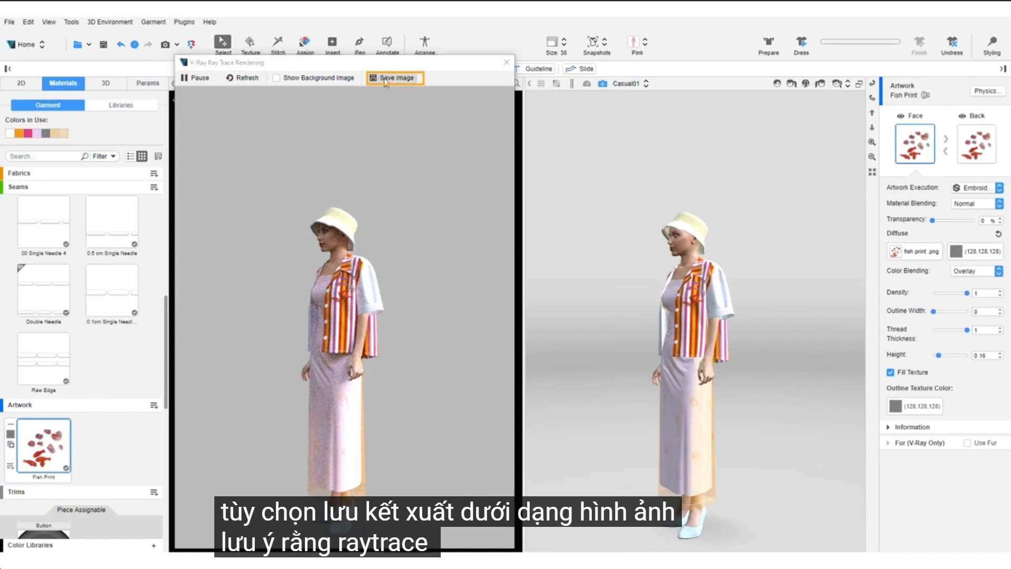
# Save the ray trace preview as a PNG image named VRay Preview in the 02_VRay Preview folder.
pyautogui.click(386, 80)
pyautogui.write('VRay Previe')
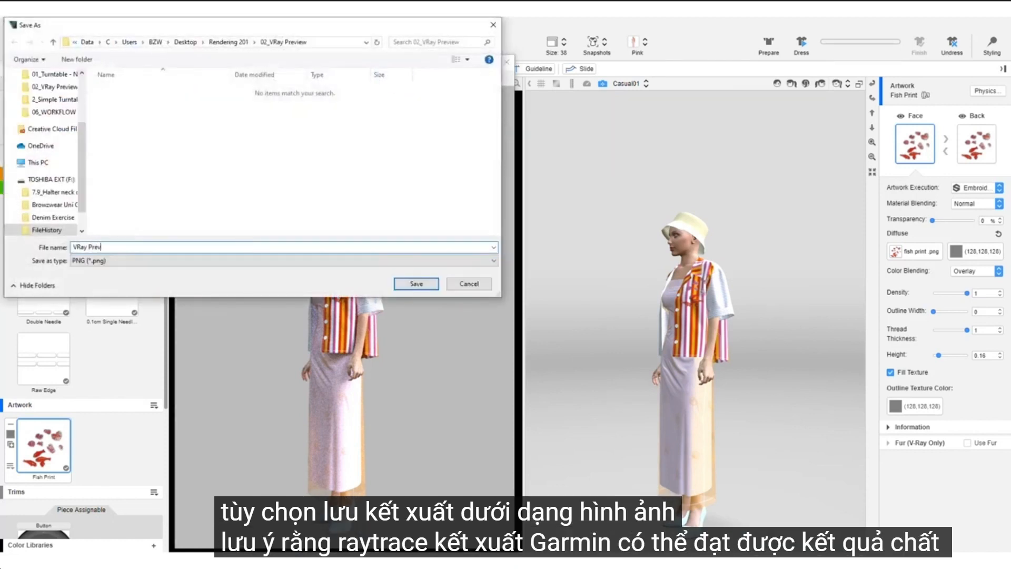
pyautogui.write('w')
pyautogui.click(415, 284)
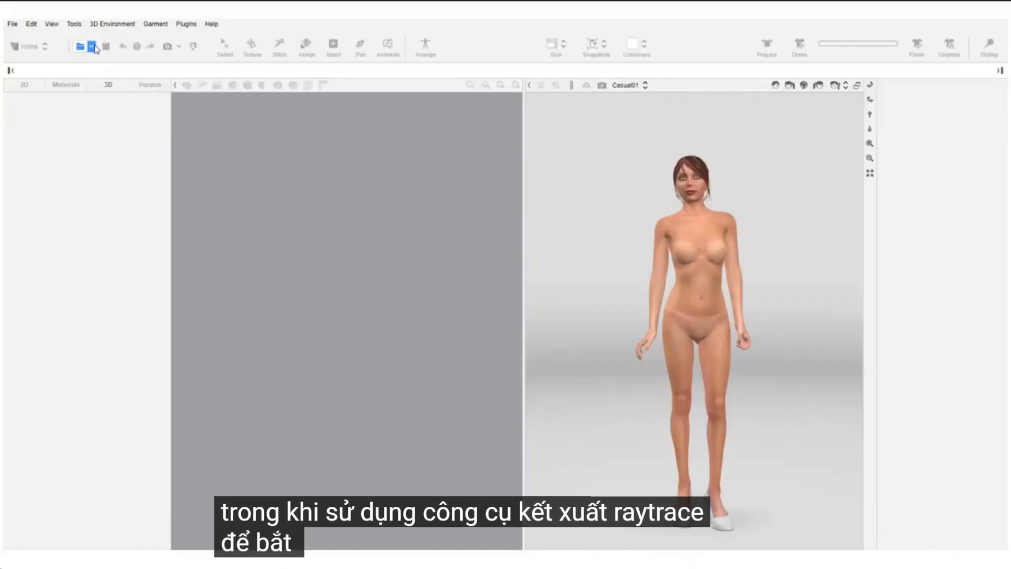
# Open the recent garment VS_2020.2_ENG_201_R_WORKFLOW Preparing the Garment for Ray Trace Rendering_START_ G_v1 and load its saved snapshot.
pyautogui.click(93, 47)
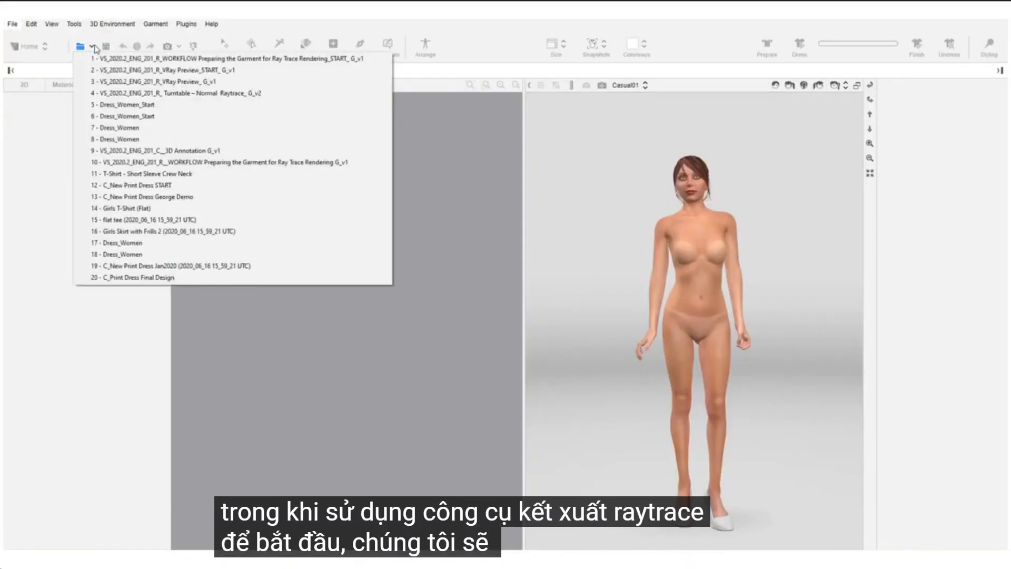
pyautogui.click(114, 58)
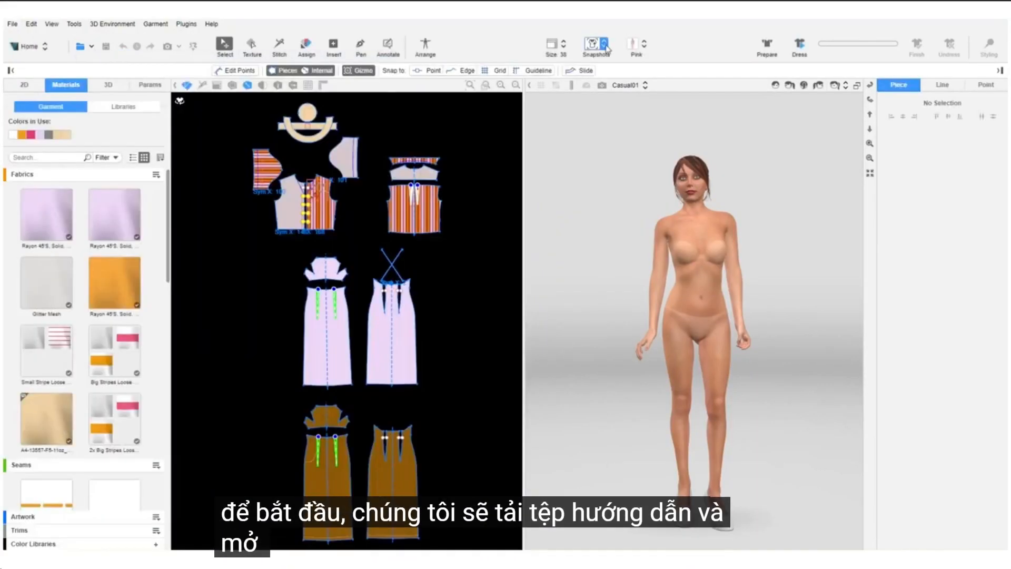
pyautogui.click(605, 46)
pyautogui.click(600, 80)
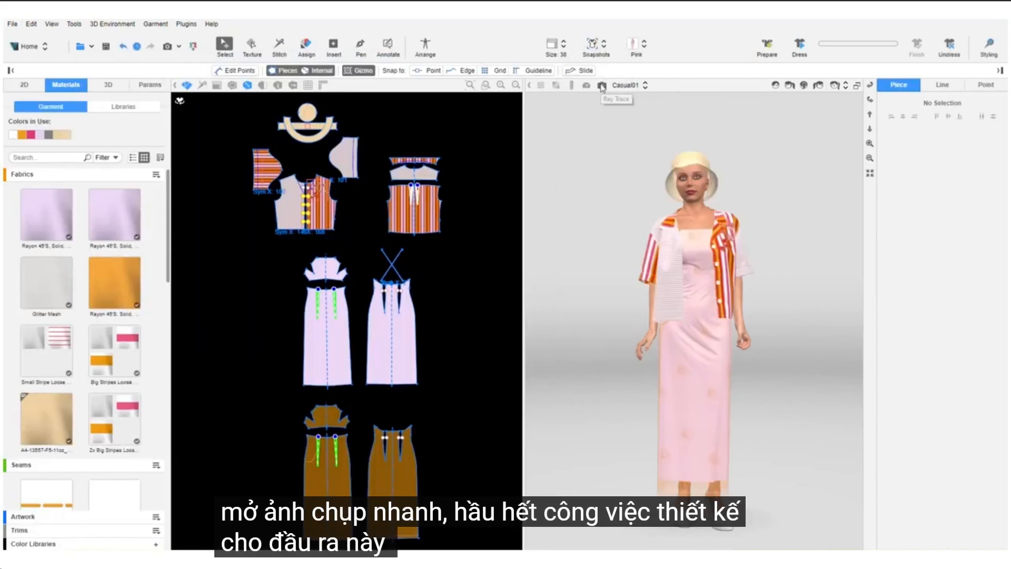
# Frame the shirt's striped shoulder and sleeve seam closely and show it in the live V-Ray ray trace preview.
pyautogui.click(602, 86)
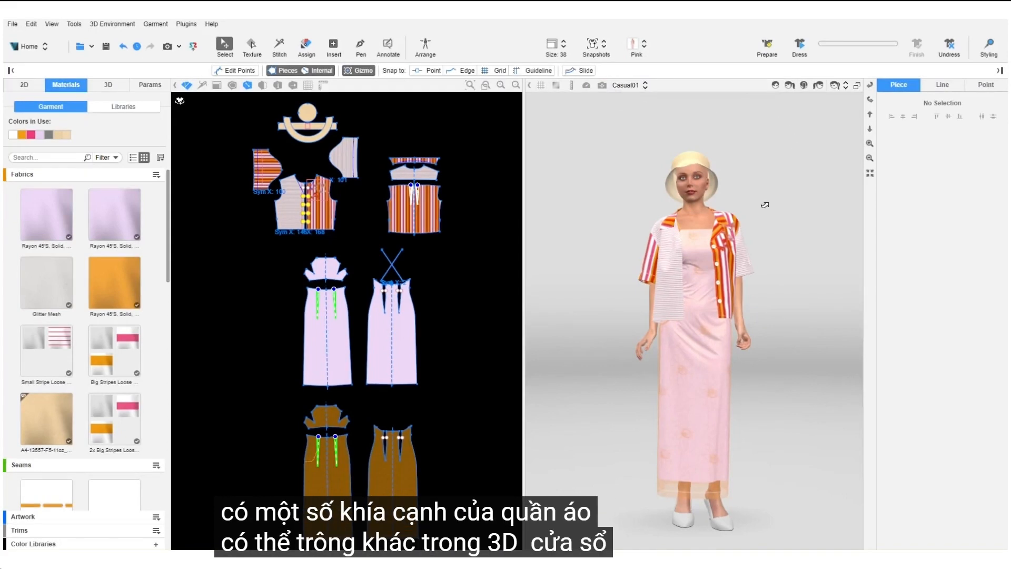
pyautogui.moveTo(762, 206); pyautogui.dragTo(732, 319, button='right')
pyautogui.scroll(5, 732, 319)
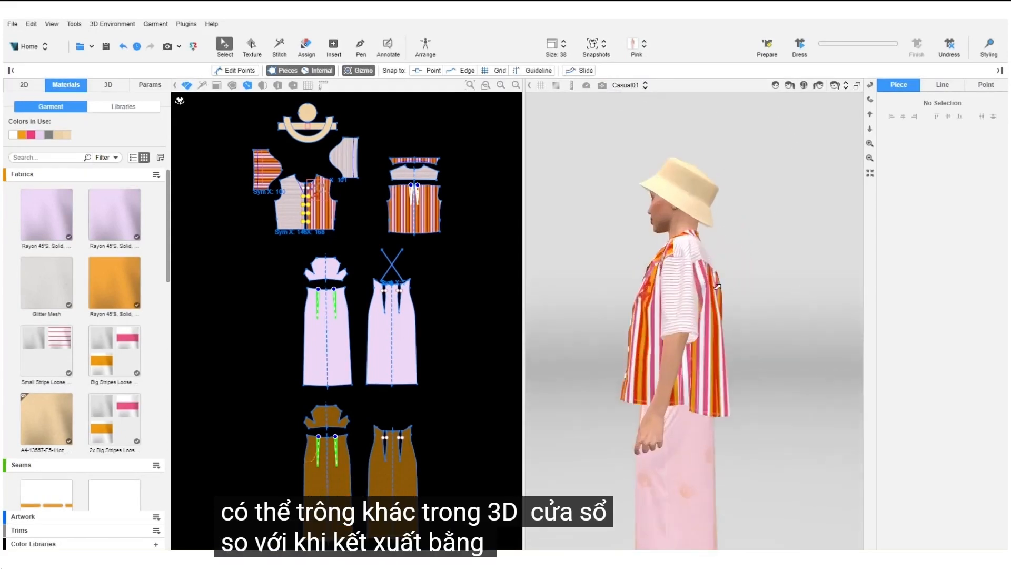
pyautogui.moveTo(848, 260); pyautogui.dragTo(727, 338, button='right')
pyautogui.scroll(2, 686, 253)
pyautogui.scroll(2, 726, 336)
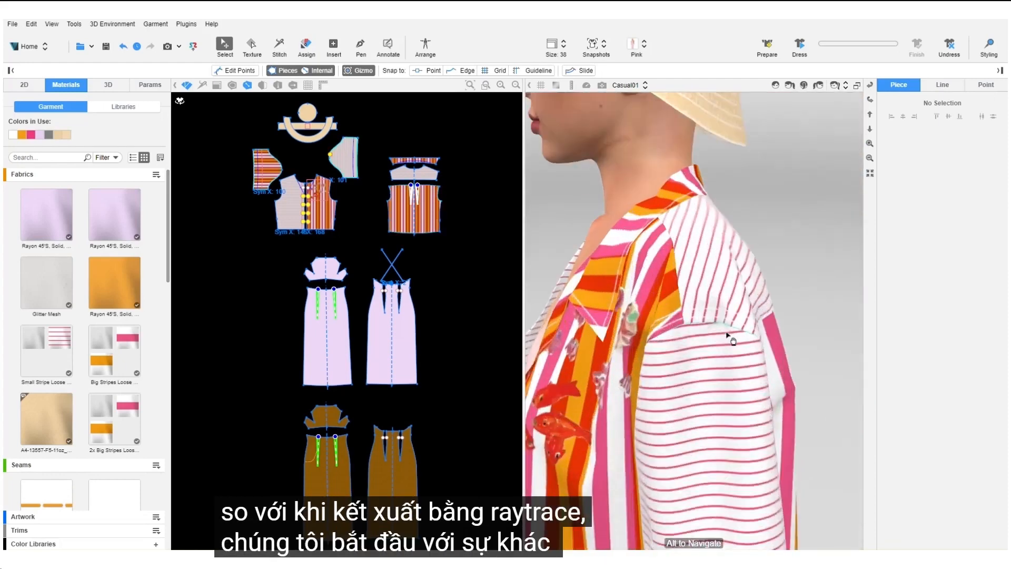
pyautogui.scroll(3, 790, 322)
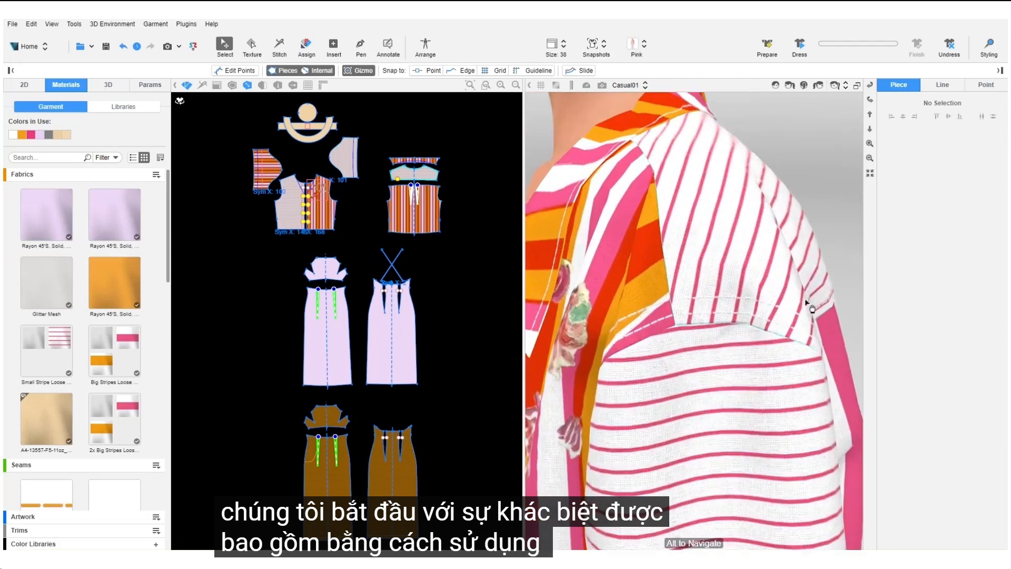
pyautogui.scroll(3, 804, 298)
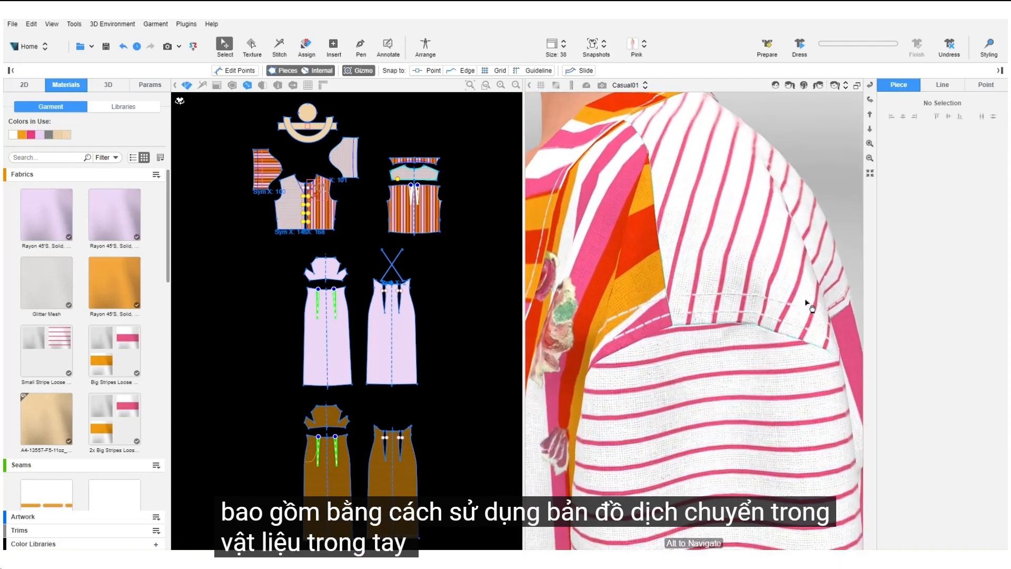
pyautogui.click(601, 86)
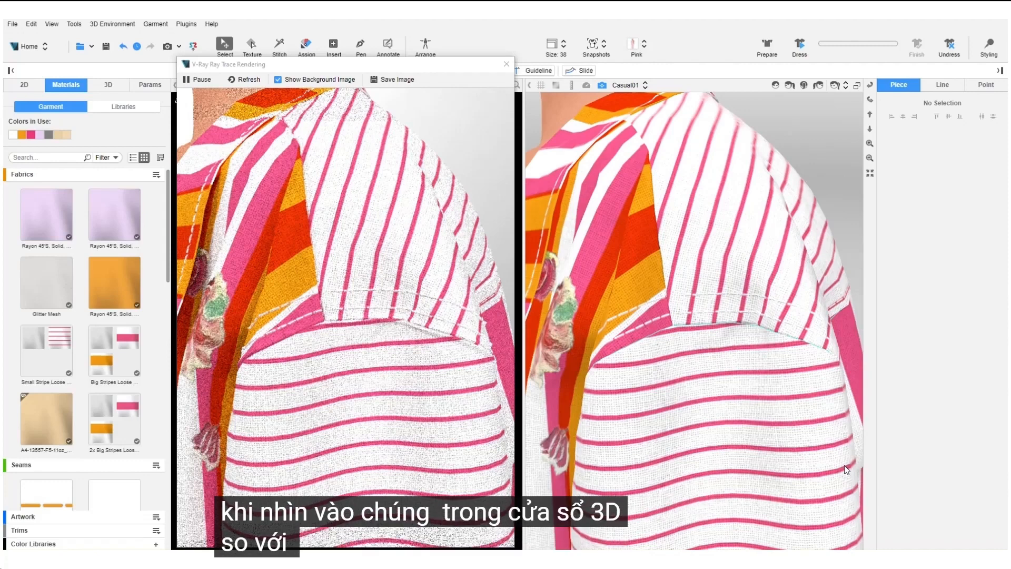
# Set the stitch construction type of the sleeve's two shoulder seam edges to Directional Seam and refresh the ray trace preview.
pyautogui.click(677, 343)
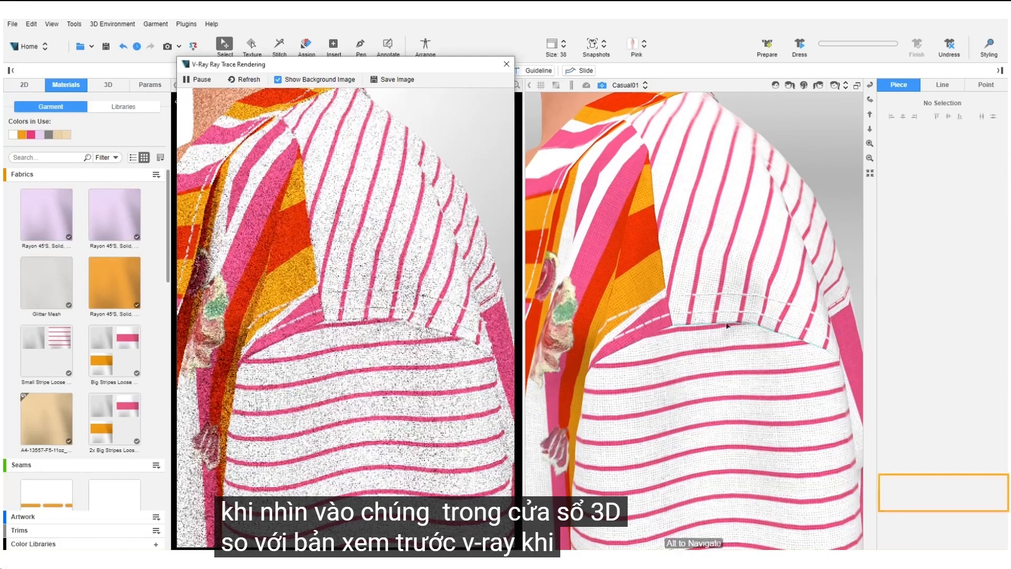
pyautogui.keyDown('shift'); pyautogui.click(656, 339); pyautogui.keyUp('shift')
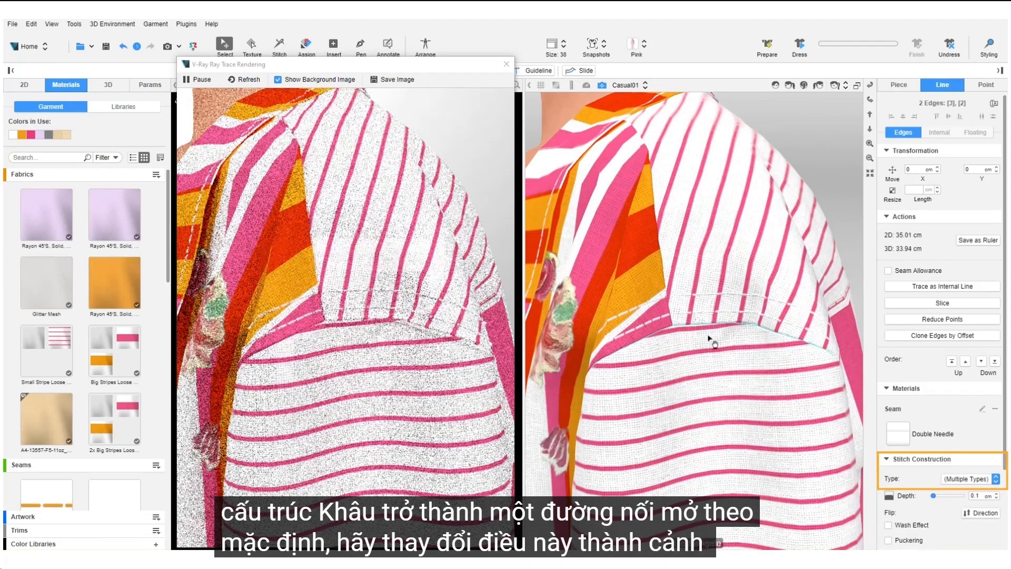
pyautogui.click(978, 479)
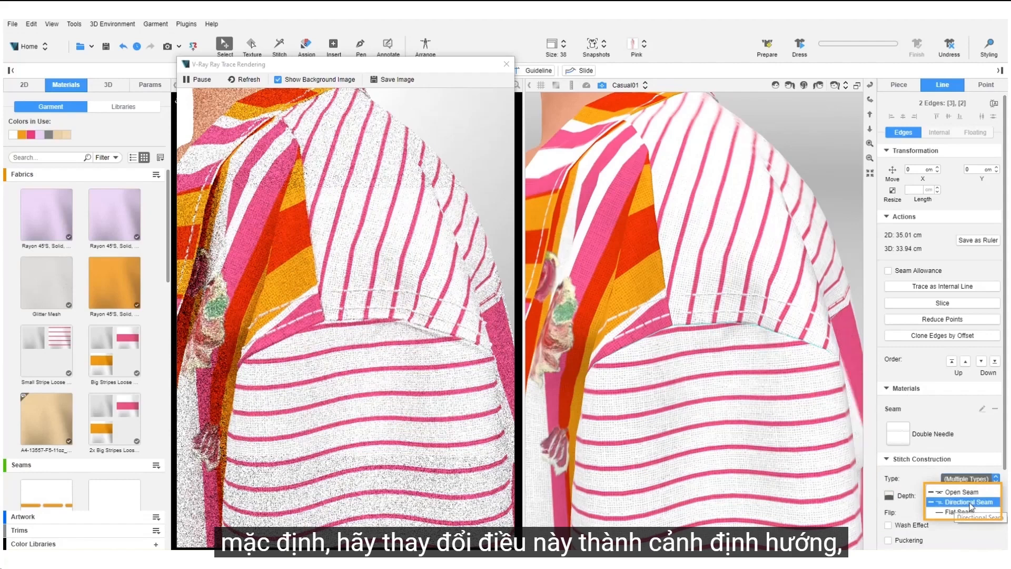
pyautogui.click(969, 502)
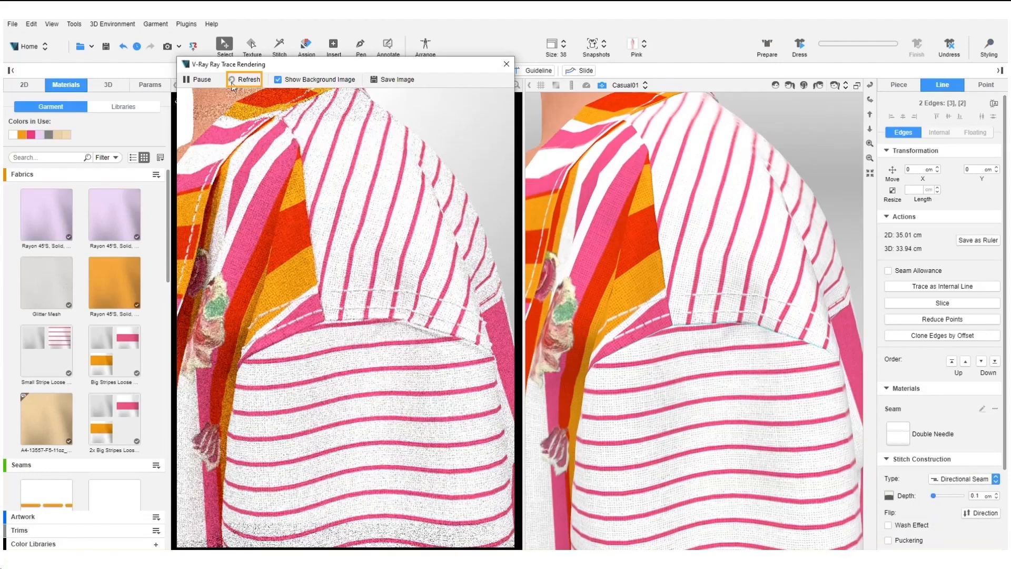
pyautogui.click(232, 85)
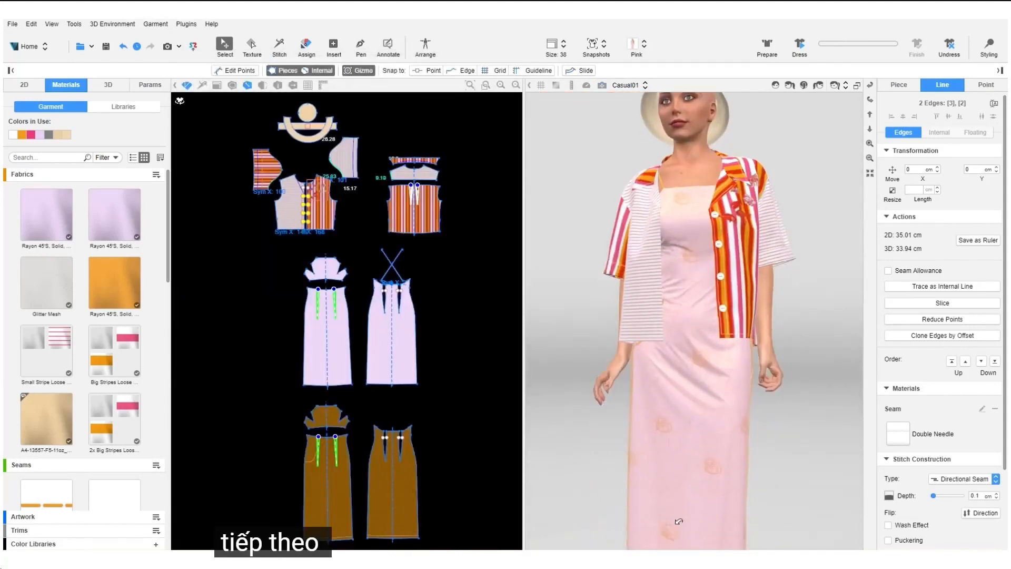
# Show the skirt's embroidered flowers up close in the live V-Ray ray trace preview.
pyautogui.scroll(5, 614, 414)
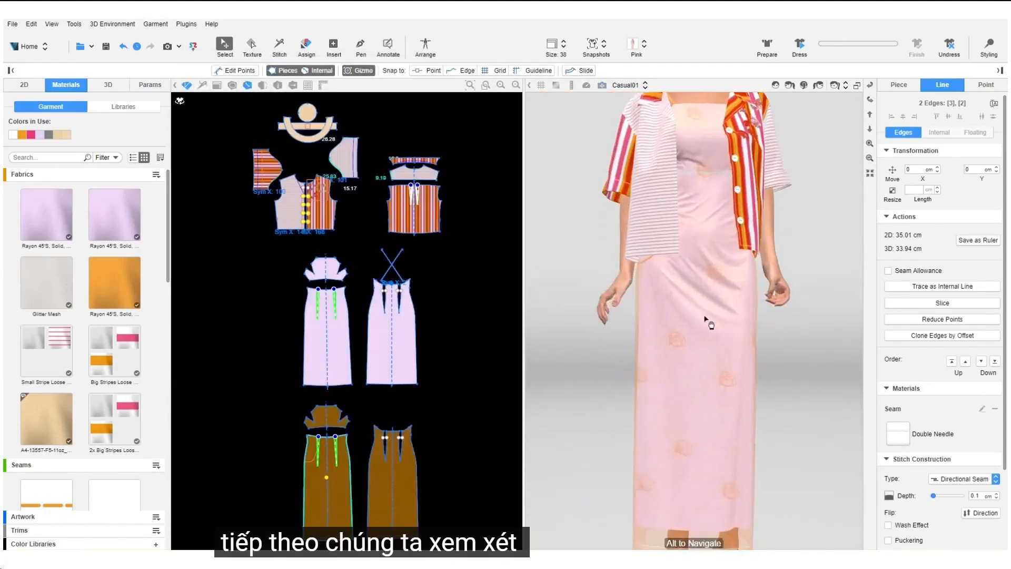
pyautogui.scroll(10, 723, 386)
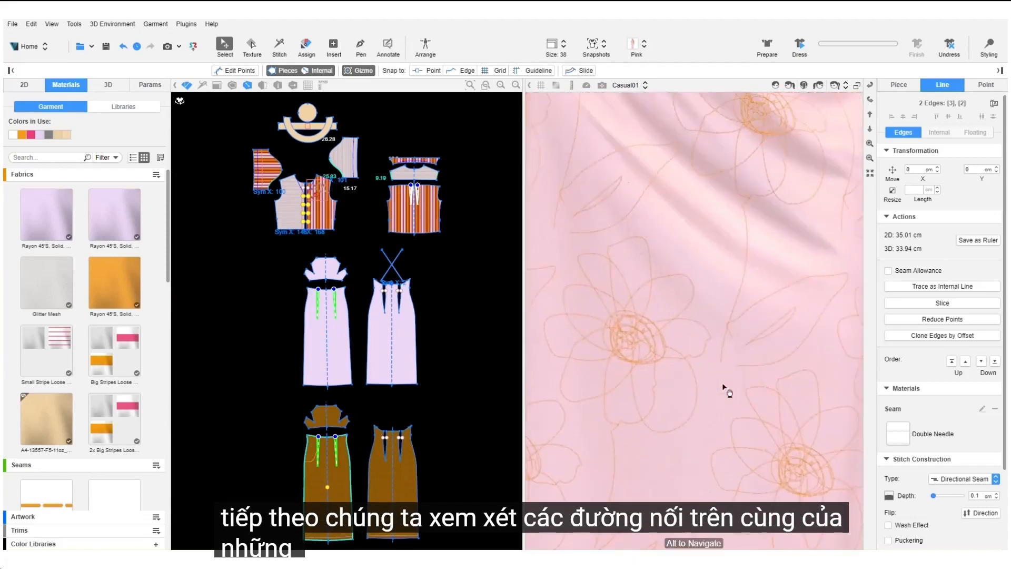
pyautogui.click(602, 86)
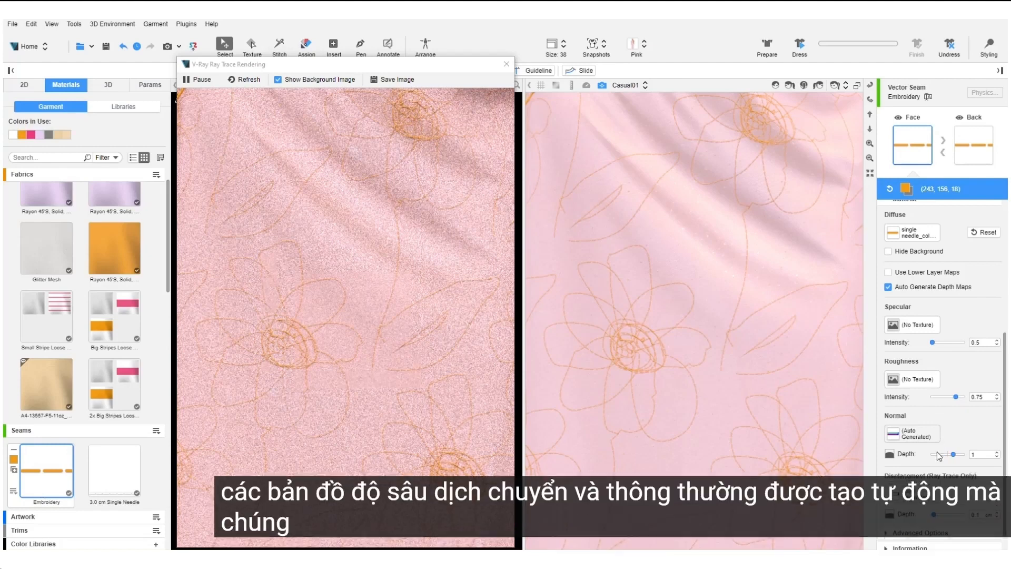
# Set the embroidery seam's thread thickness to 0.23 cm and refresh the ray trace preview.
pyautogui.scroll(4, 937, 450)
pyautogui.scroll(1, 937, 439)
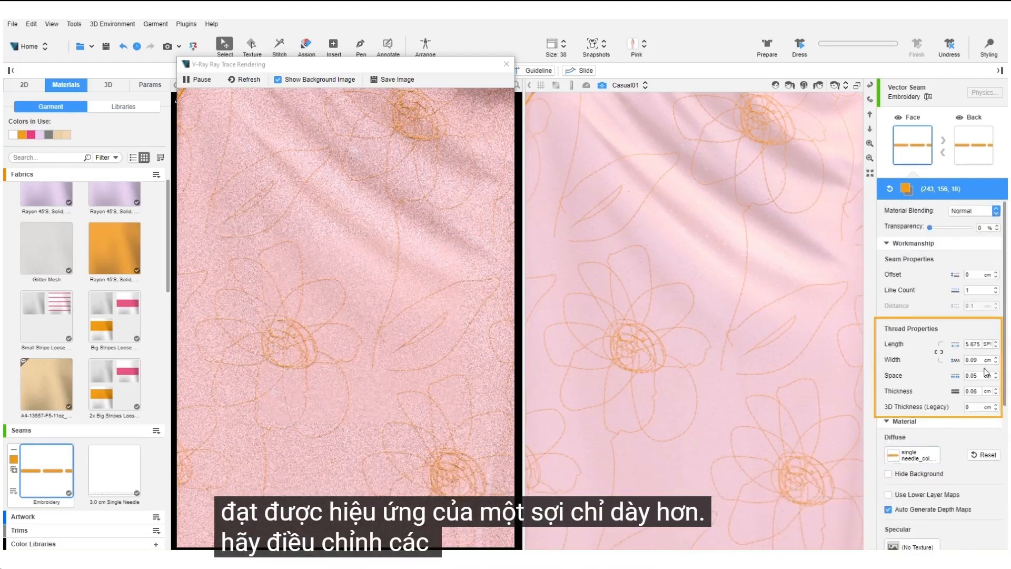
pyautogui.click(979, 393)
pyautogui.press('BackSpace')
pyautogui.press('BackSpace')
pyautogui.press('BackSpace')
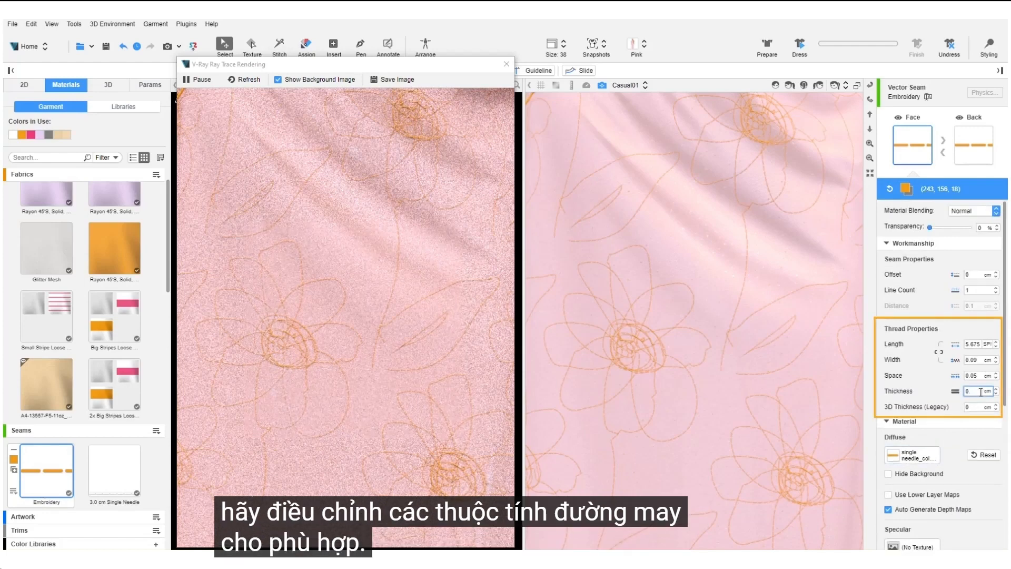
pyautogui.click(232, 80)
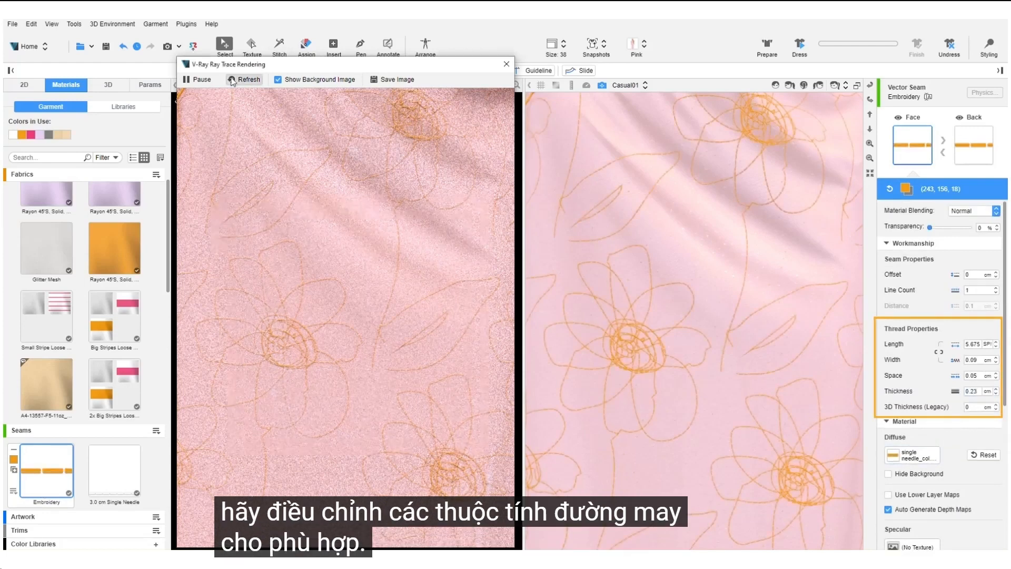
# Set the embroidery seam's thread width to 0.1 cm and close the ray trace preview.
pyautogui.press('BackSpace')
pyautogui.write('1')
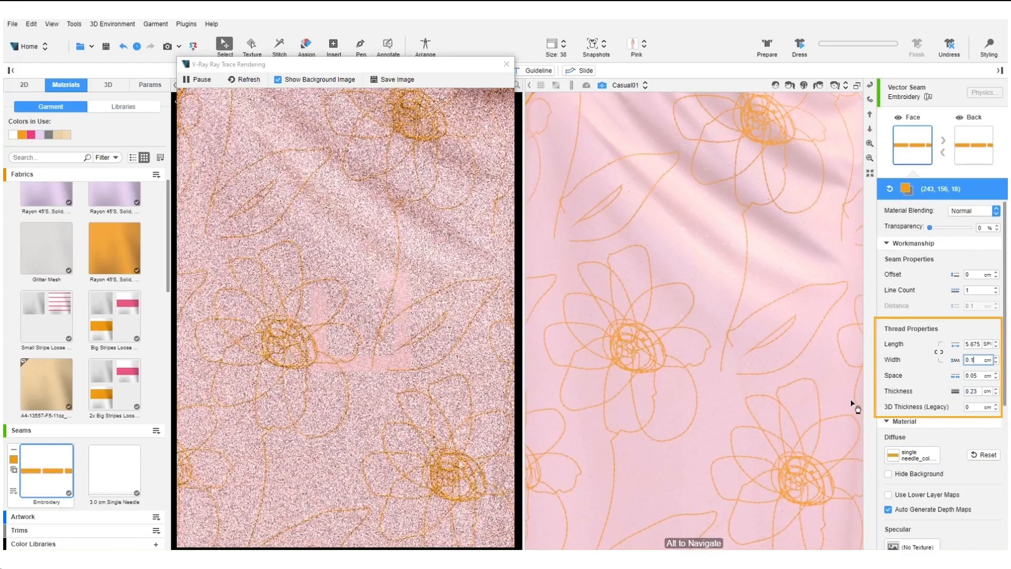
pyautogui.press('Return')
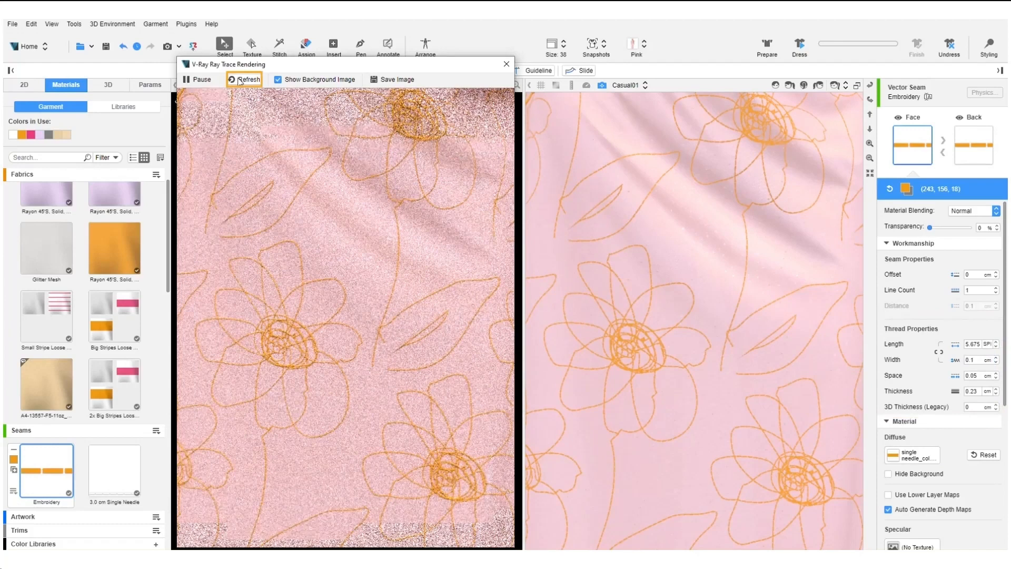
pyautogui.click(506, 64)
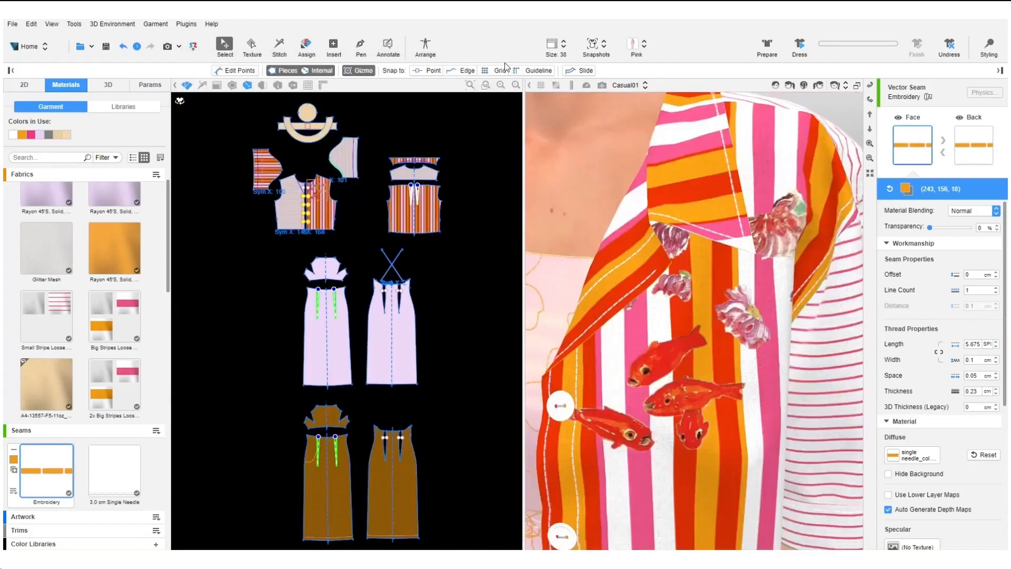
# Show the shirt front in the live ray trace preview and change the Fish Print artwork's execution to Embroidery.
pyautogui.click(602, 85)
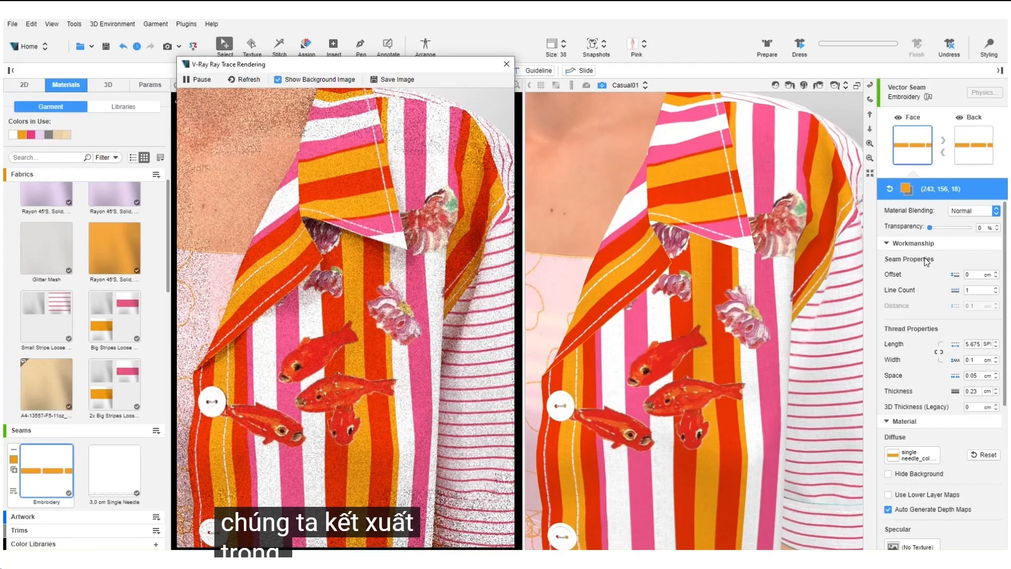
pyautogui.scroll(-10, 79, 342)
pyautogui.click(57, 451)
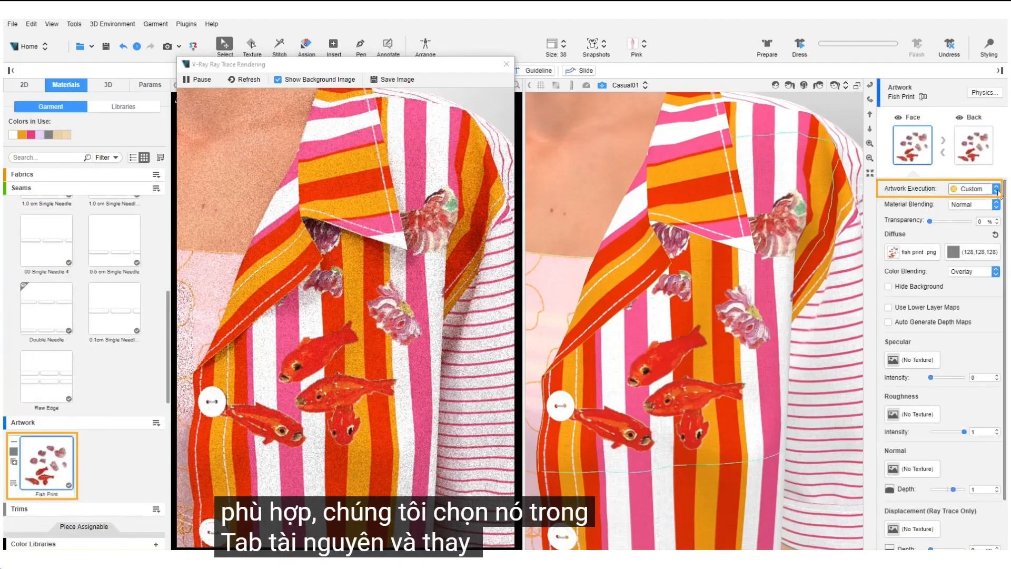
pyautogui.click(993, 188)
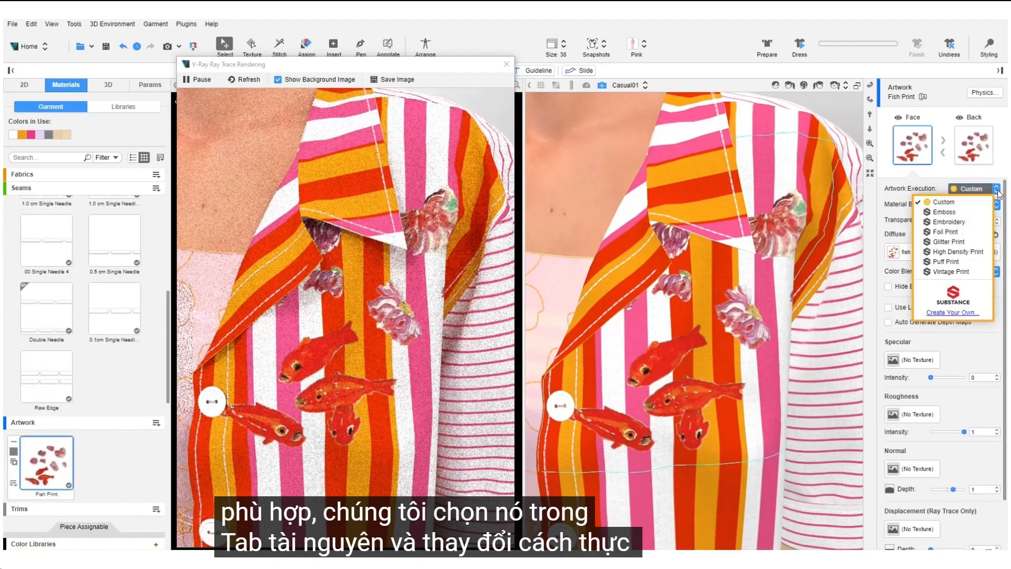
pyautogui.click(946, 222)
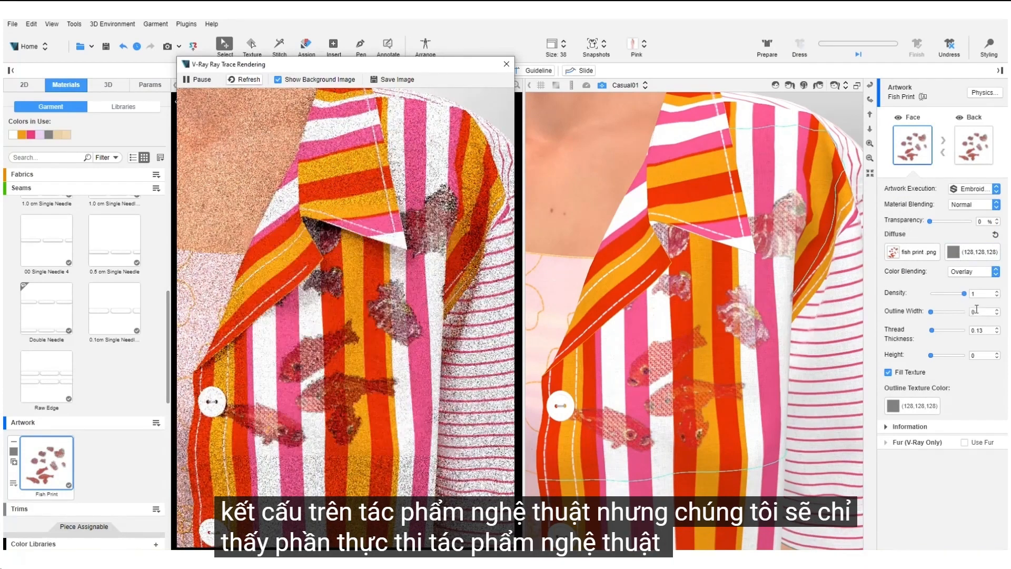
# Set the thread thickness of the Fish Print embroidery to 0.9.
pyautogui.click(986, 331)
pyautogui.press('BackSpace')
pyautogui.press('BackSpace')
pyautogui.write('9')
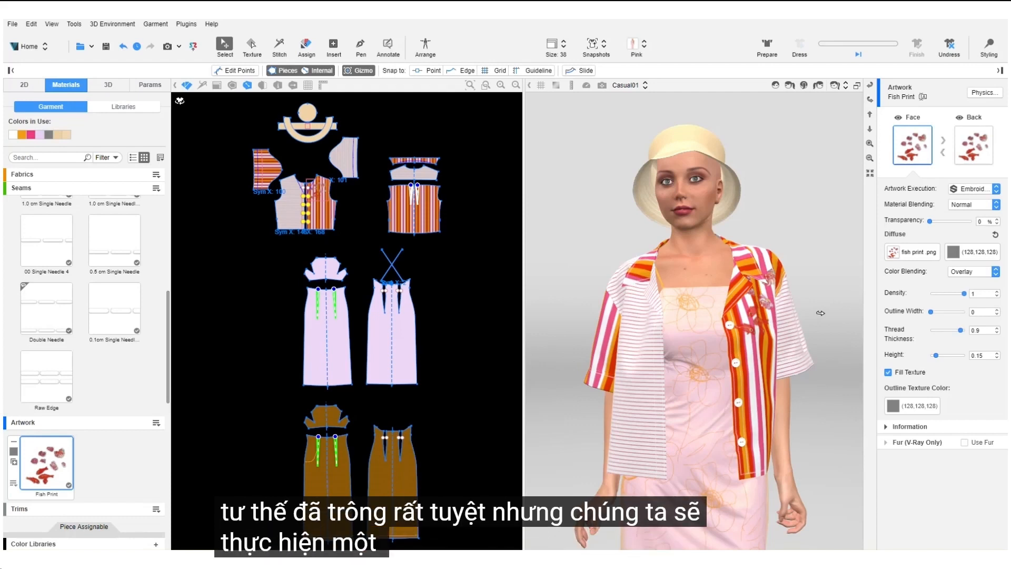
# Pinch the shirt's button front just below the lapel with 3D Styling and set the area to Hold.
pyautogui.moveTo(820, 313); pyautogui.dragTo(823, 312)
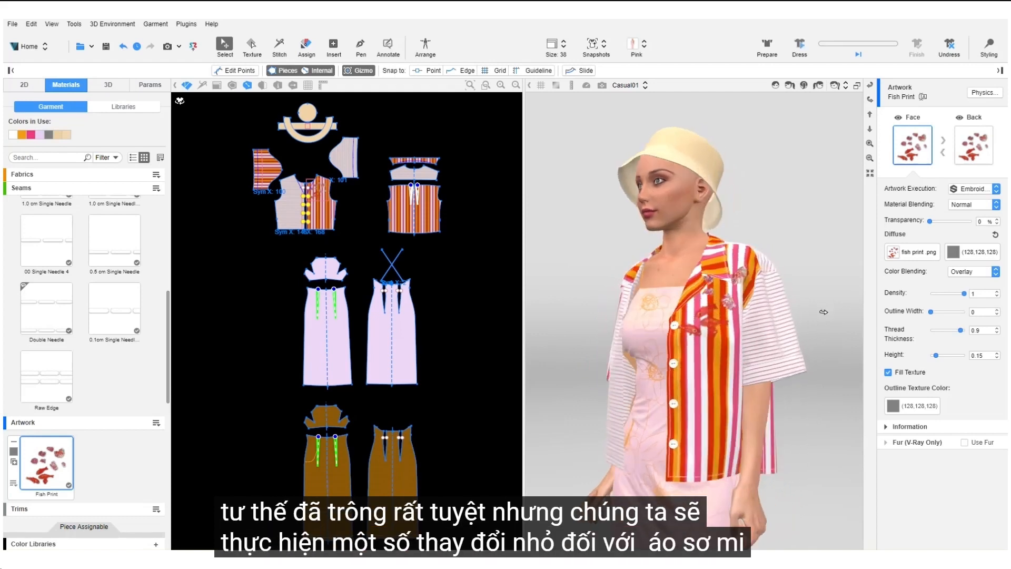
pyautogui.click(990, 46)
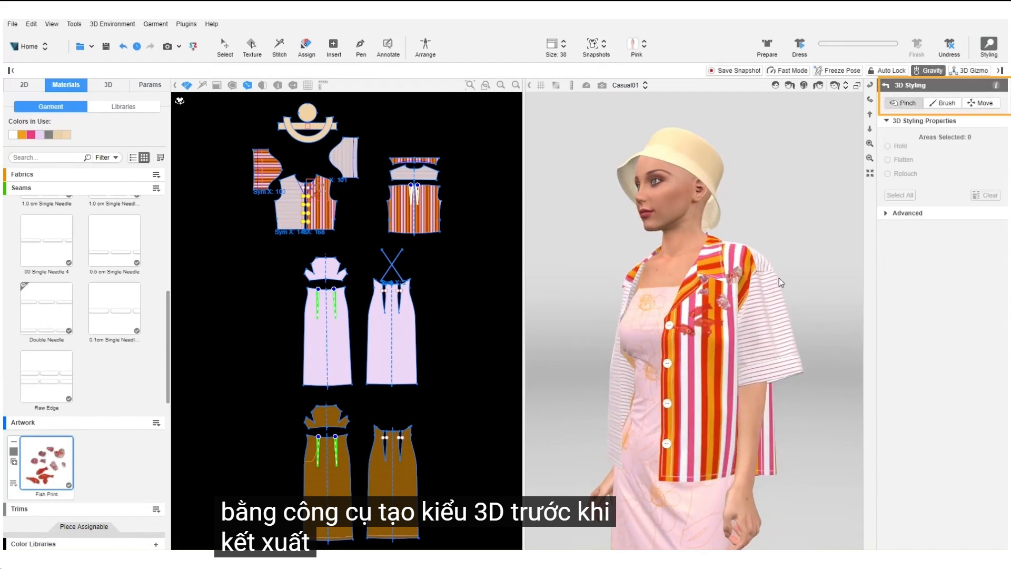
pyautogui.click(668, 315)
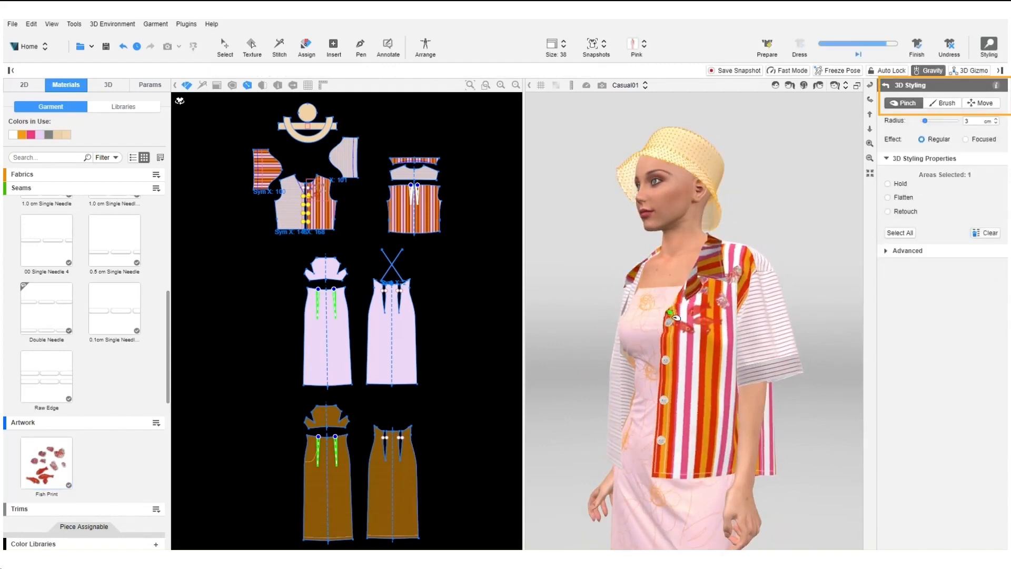
pyautogui.click(888, 184)
# Adjust the shirt's front hem and lapel area with the Pinch tool and resume the garment simulation.
pyautogui.moveTo(571, 395); pyautogui.dragTo(605, 396)
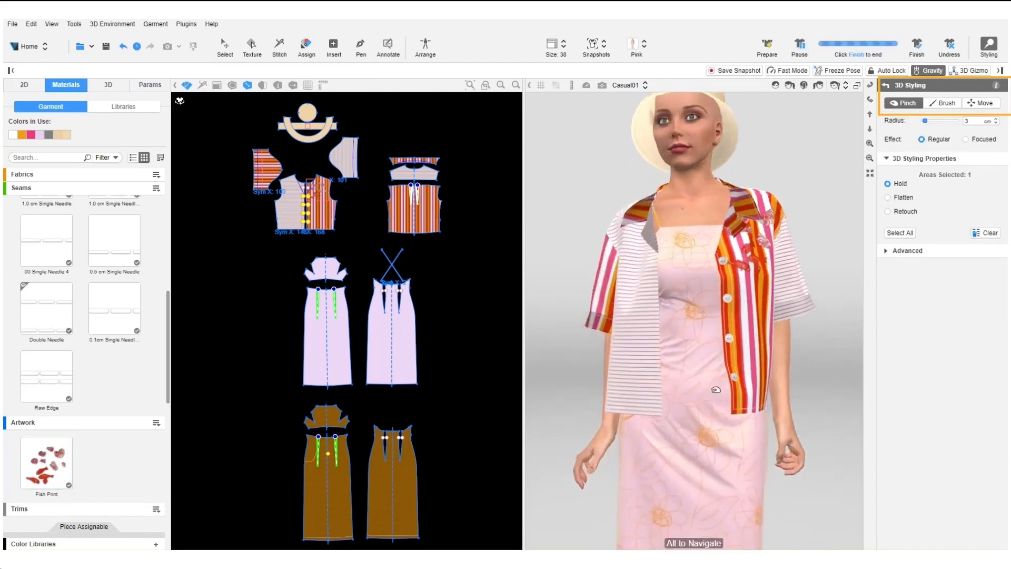
pyautogui.scroll(1, 735, 395)
pyautogui.moveTo(734, 432); pyautogui.dragTo(739, 434)
pyautogui.scroll(-2, 734, 435)
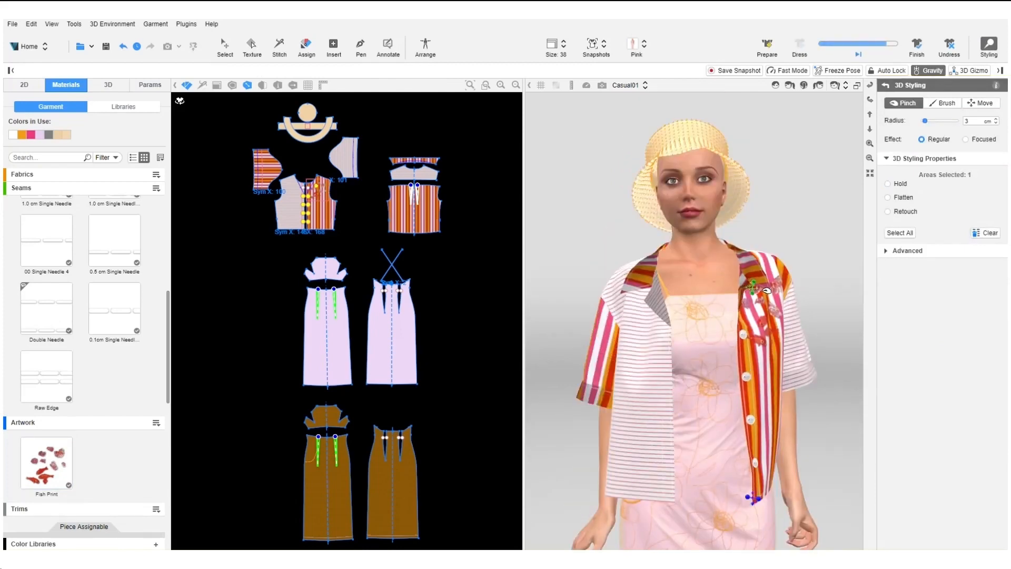
pyautogui.moveTo(762, 287); pyautogui.dragTo(769, 292)
pyautogui.click(799, 47)
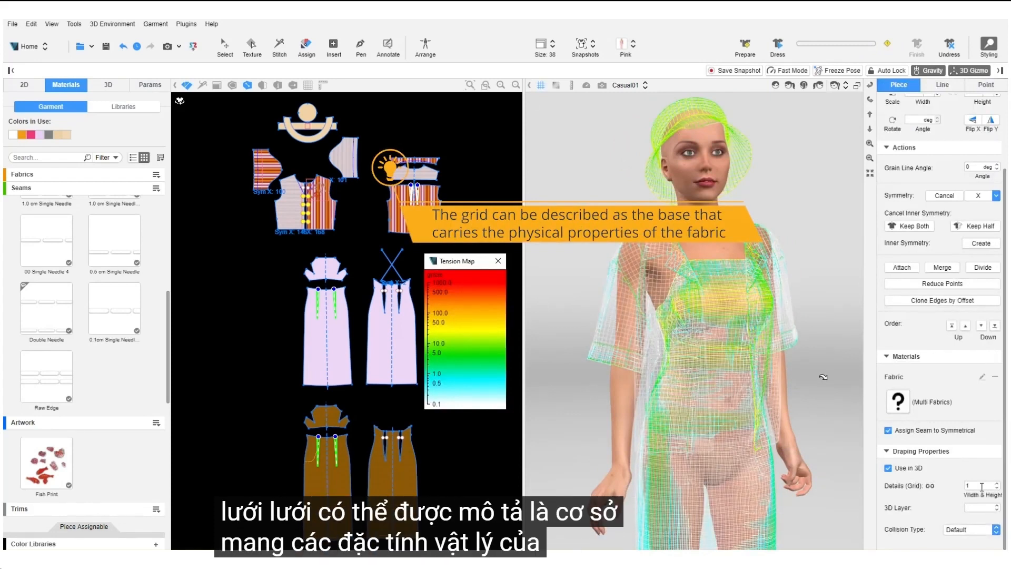
# Inspect the garment's grid up close, then select all shirt pattern pieces and set their Details (Grid) to 0.7.
pyautogui.scroll(3, 824, 377)
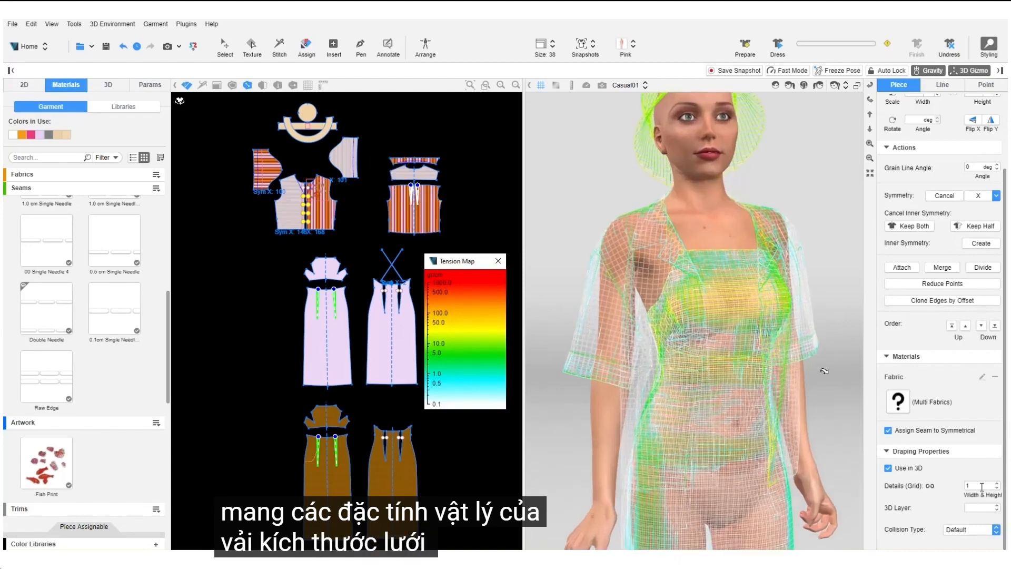
pyautogui.scroll(5, 824, 371)
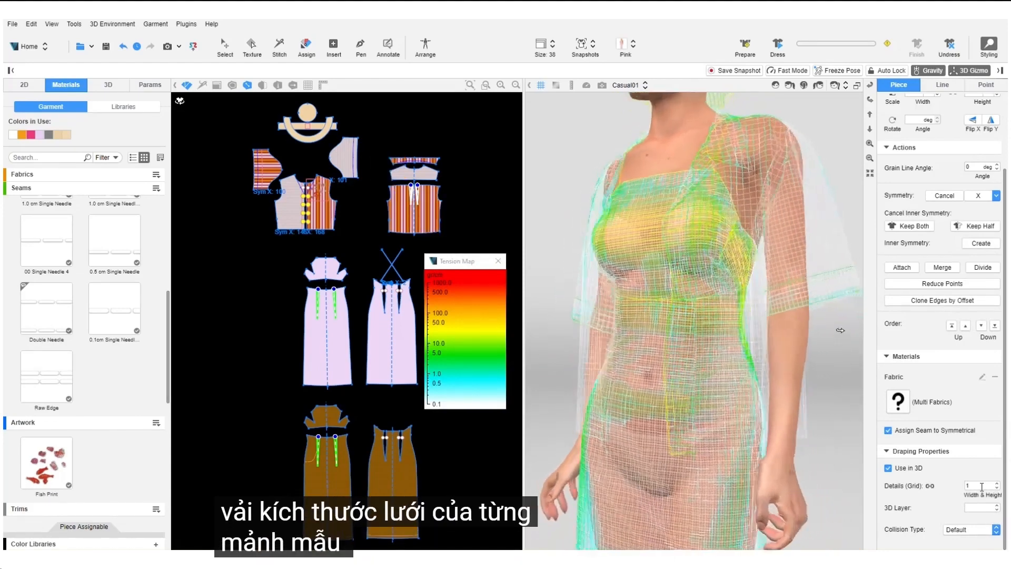
pyautogui.moveTo(840, 330); pyautogui.dragTo(851, 327, button='right')
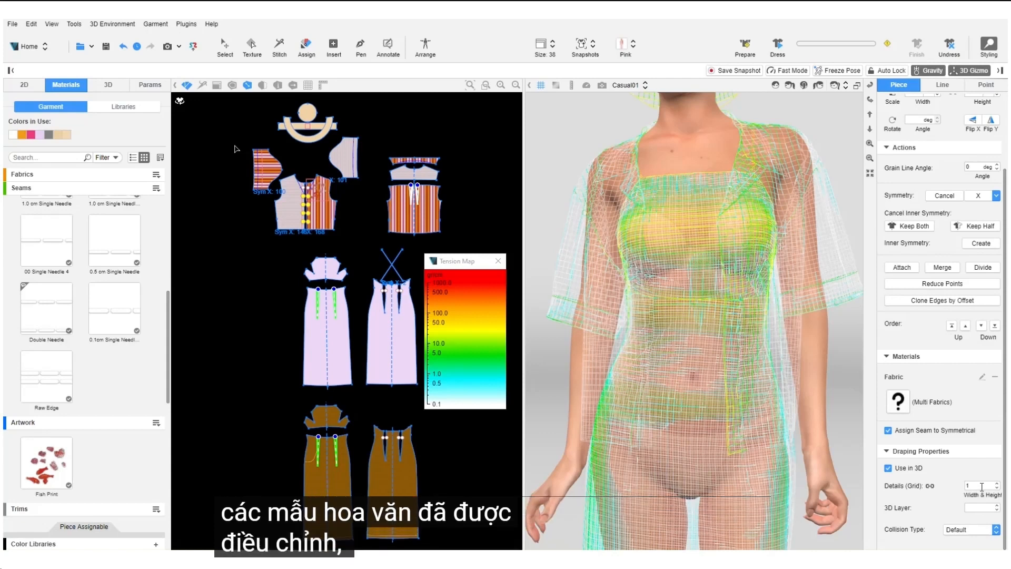
pyautogui.moveTo(235, 144); pyautogui.dragTo(452, 241)
pyautogui.click(980, 485)
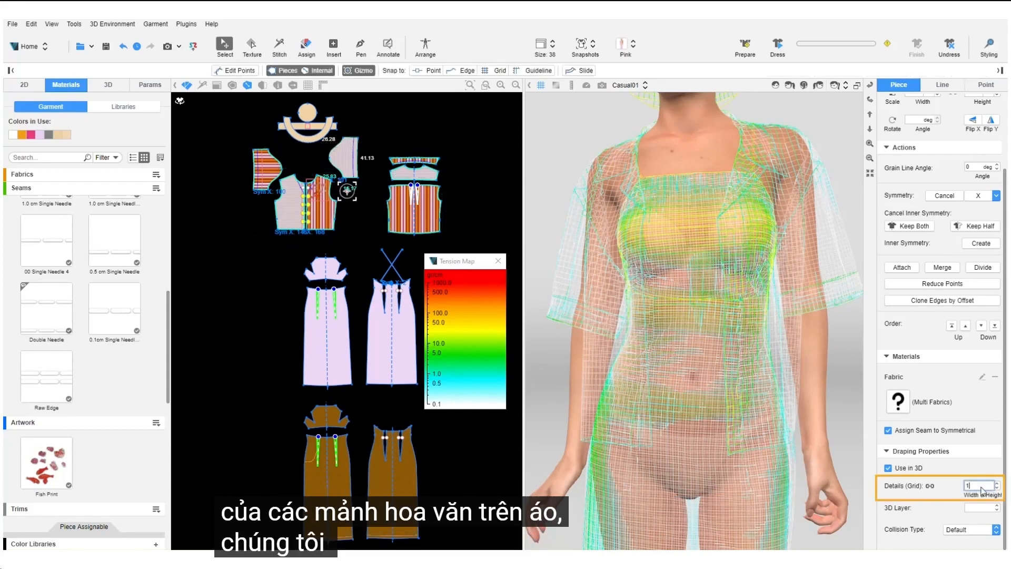
pyautogui.press('BackSpace')
pyautogui.write('0.7')
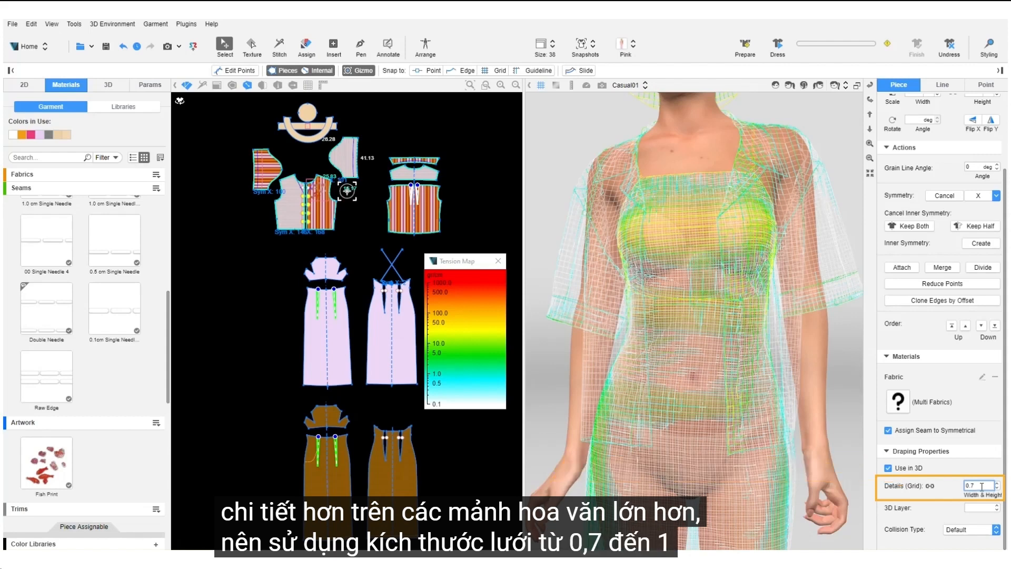
# Simulate the garment again with the new grid size, finish the simulation and hide the 3D grid display.
pyautogui.click(799, 45)
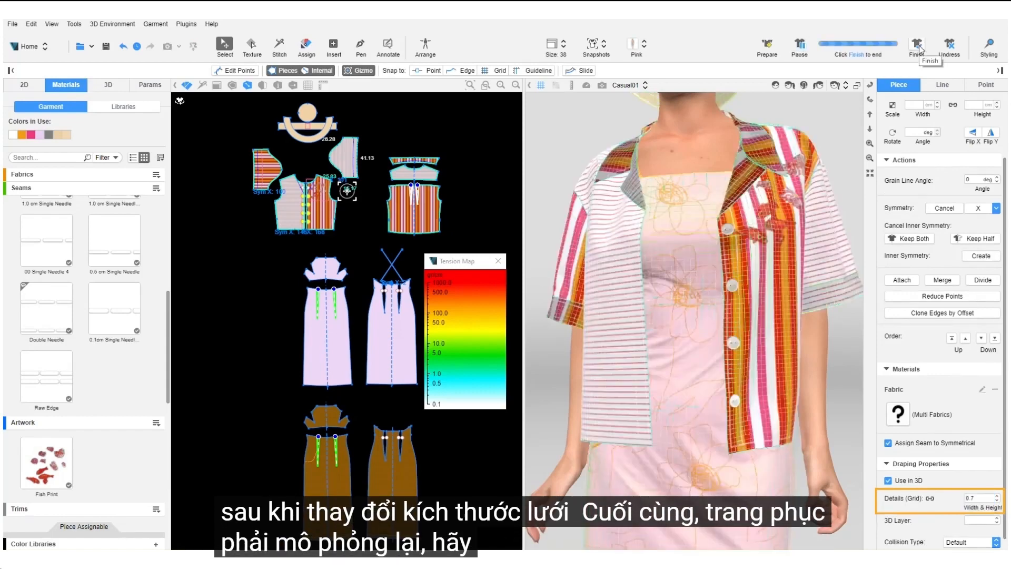
pyautogui.click(917, 46)
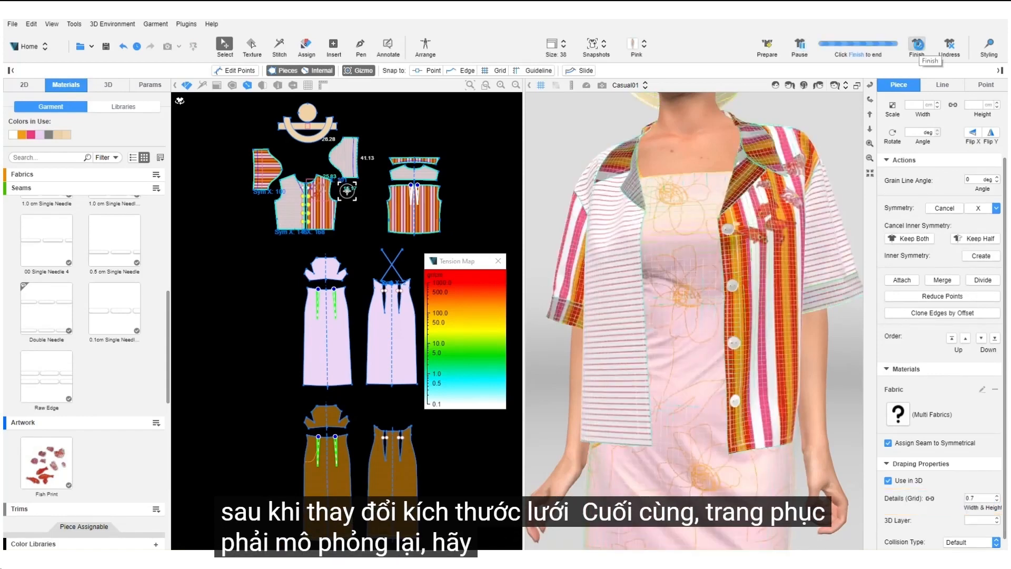
pyautogui.click(541, 86)
# Edit the 3D scene's image-based lighting, rotating the image to -85° and setting the exposure to 0.55.
pyautogui.scroll(-6, 632, 252)
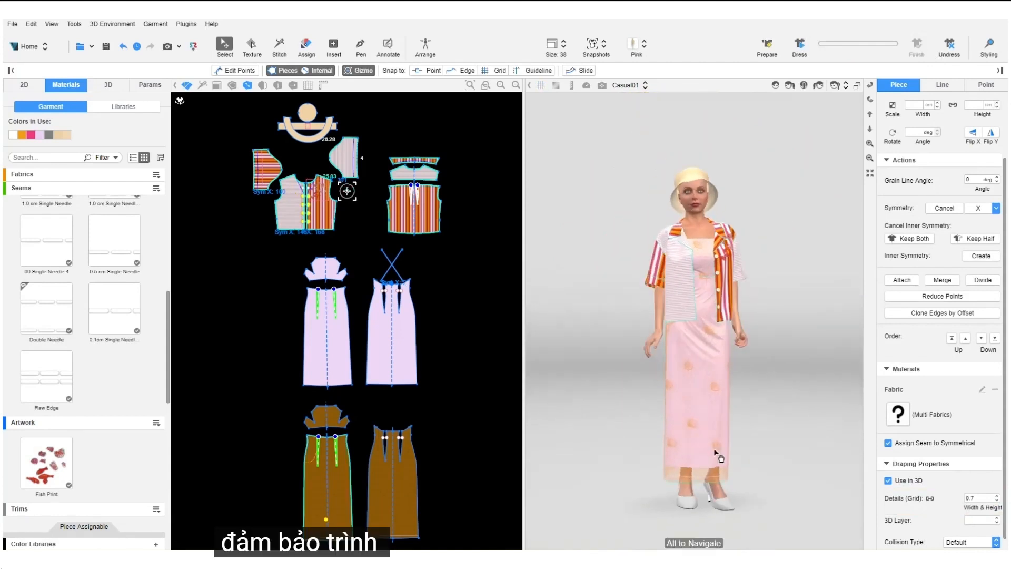
pyautogui.rightClick(812, 267)
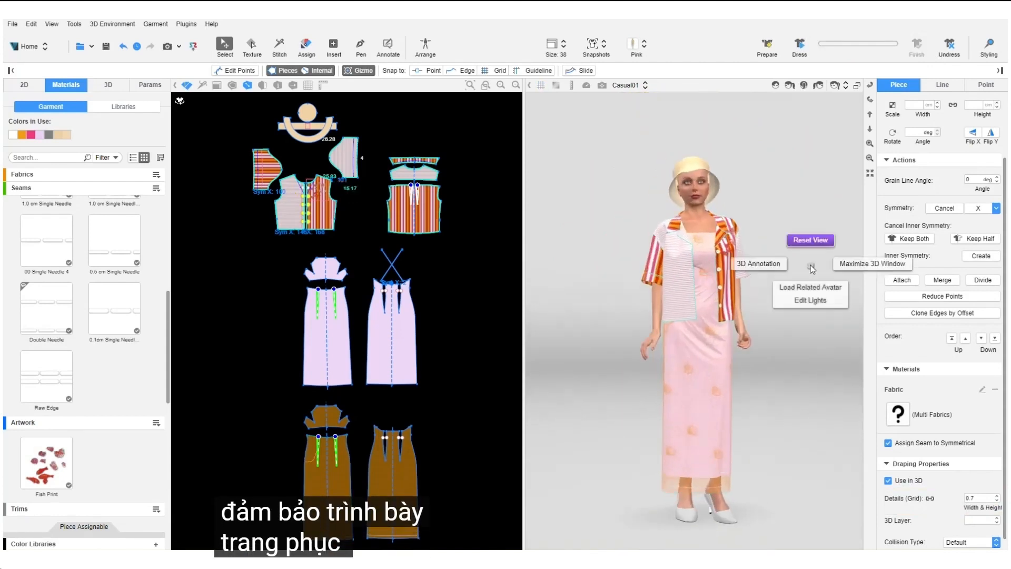
pyautogui.click(809, 301)
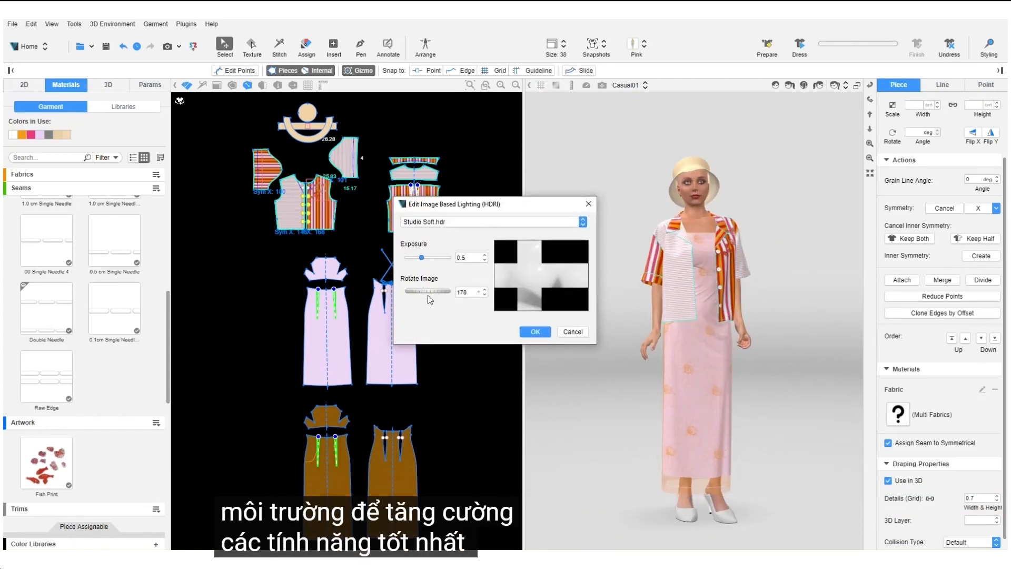
pyautogui.moveTo(425, 290); pyautogui.dragTo(431, 290)
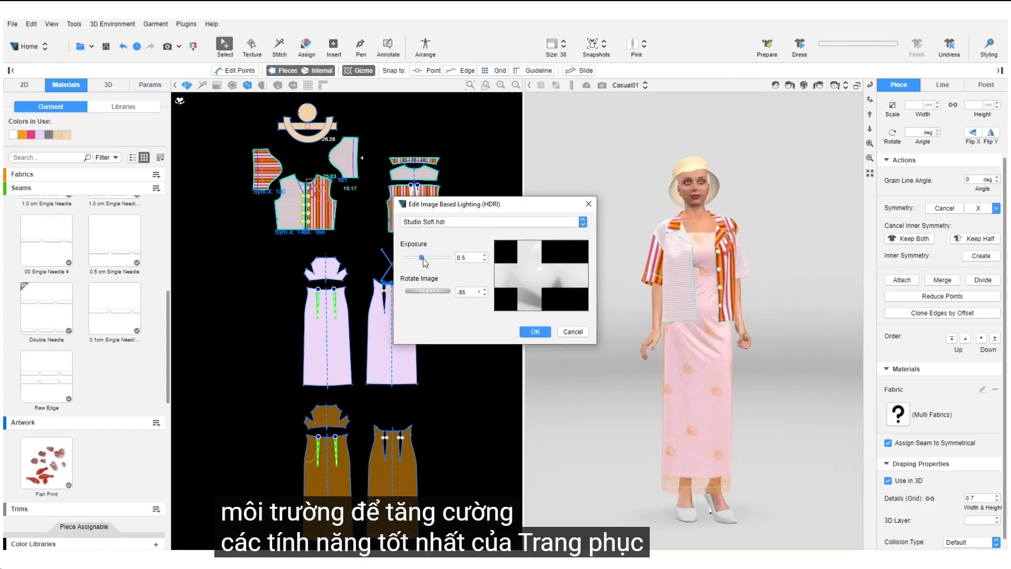
pyautogui.click(485, 256)
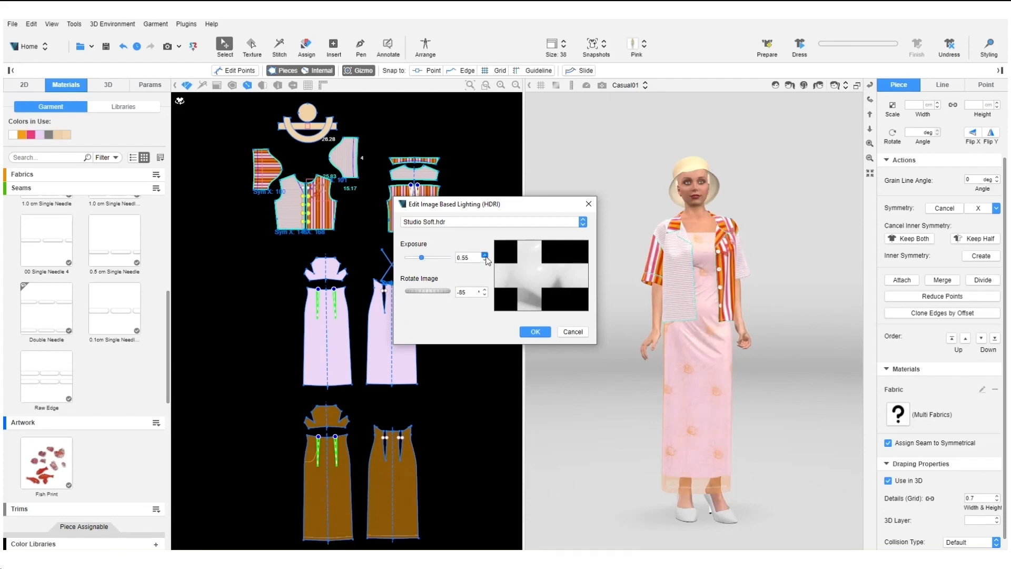
pyautogui.click(537, 332)
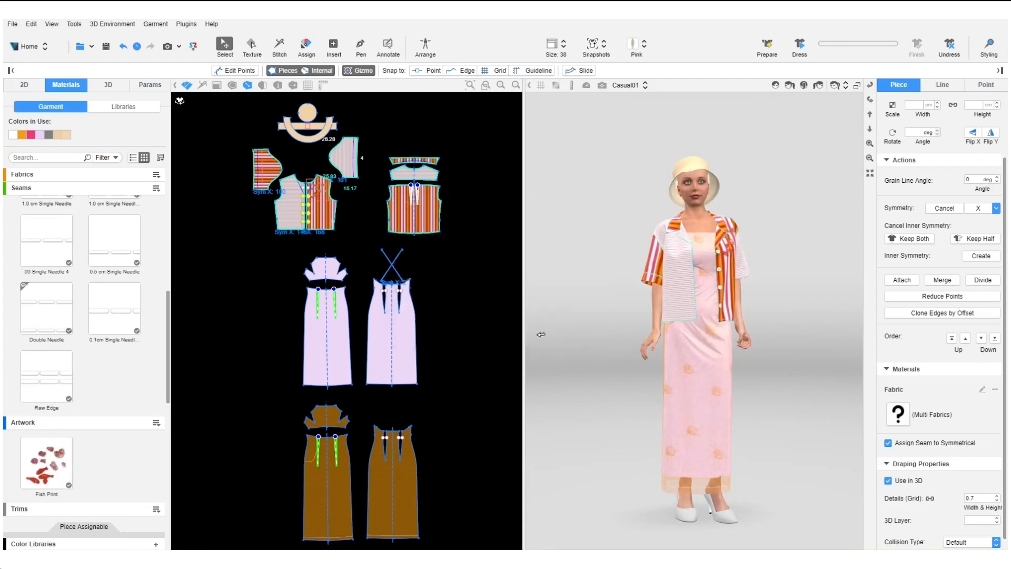